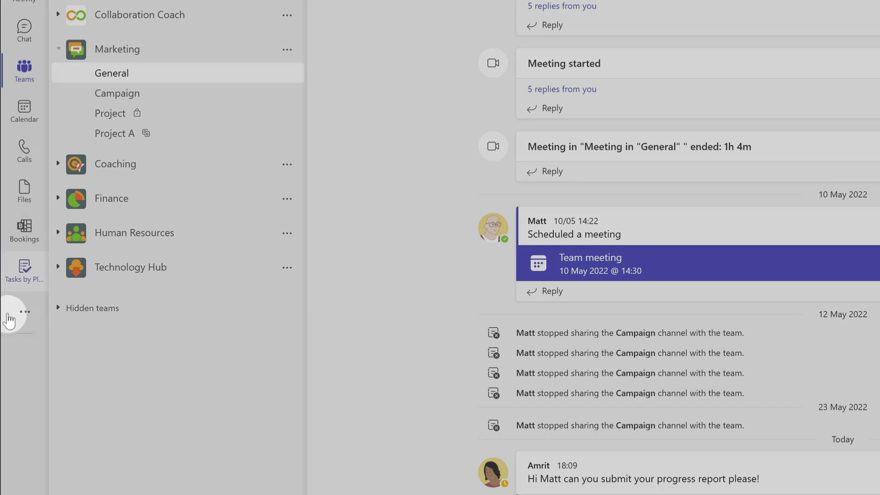
# Step: Find the Updates app in the Teams app search using "updates" and add it
pyautogui.click(24, 311)
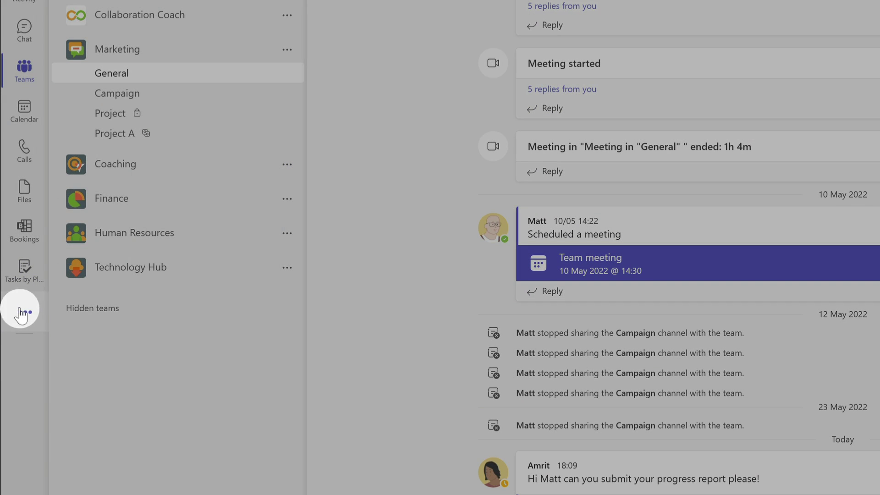
pyautogui.write('updates')
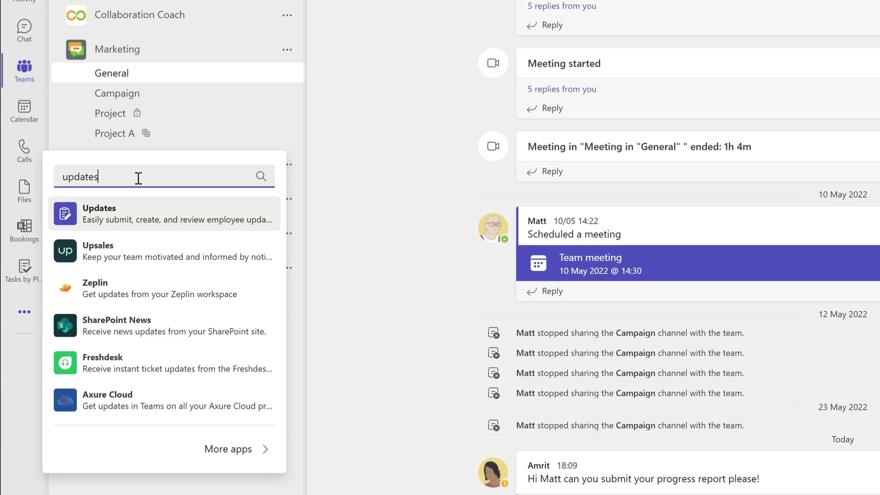
pyautogui.click(224, 222)
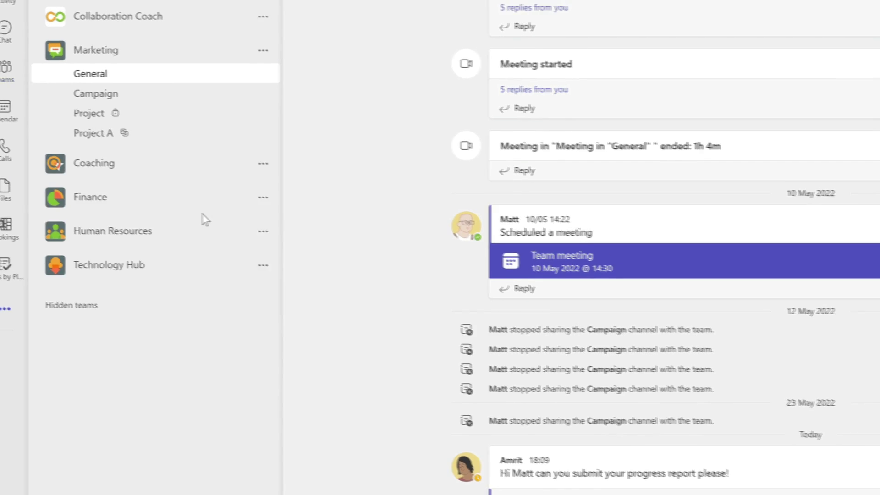
pyautogui.click(286, 89)
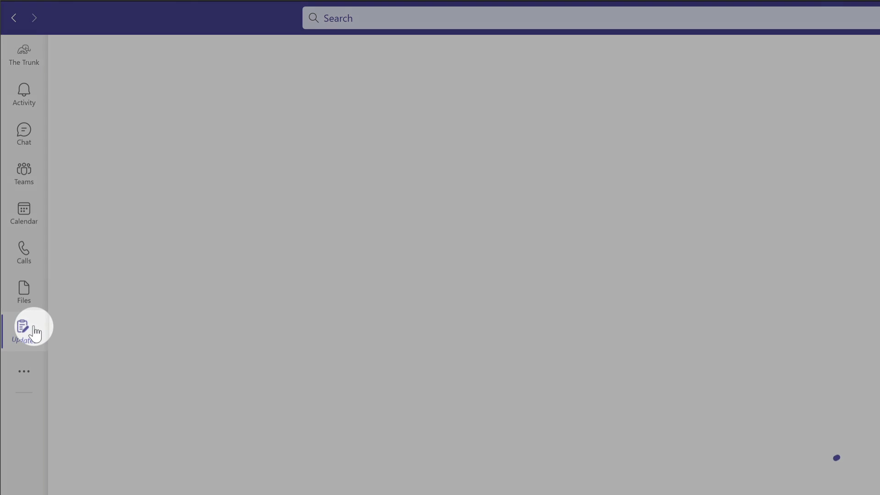
# Step: Pin the Updates app so it stays available in the Teams app bar
pyautogui.rightClick(34, 333)
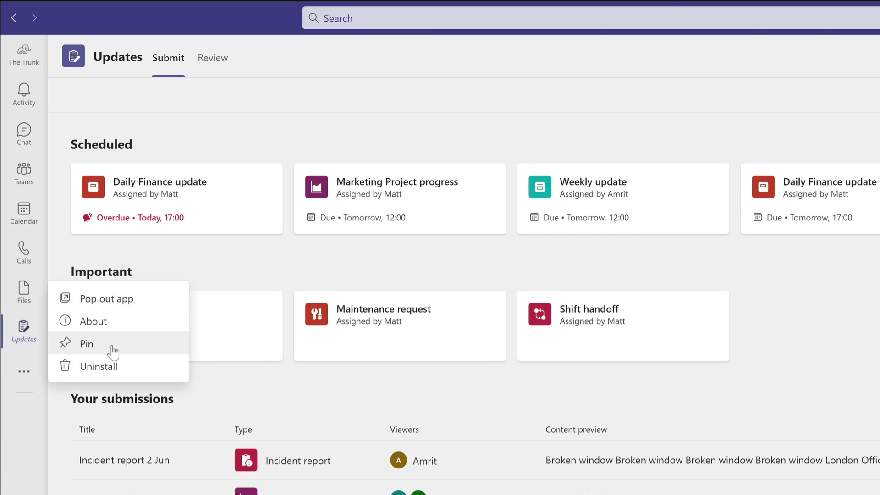
pyautogui.click(113, 351)
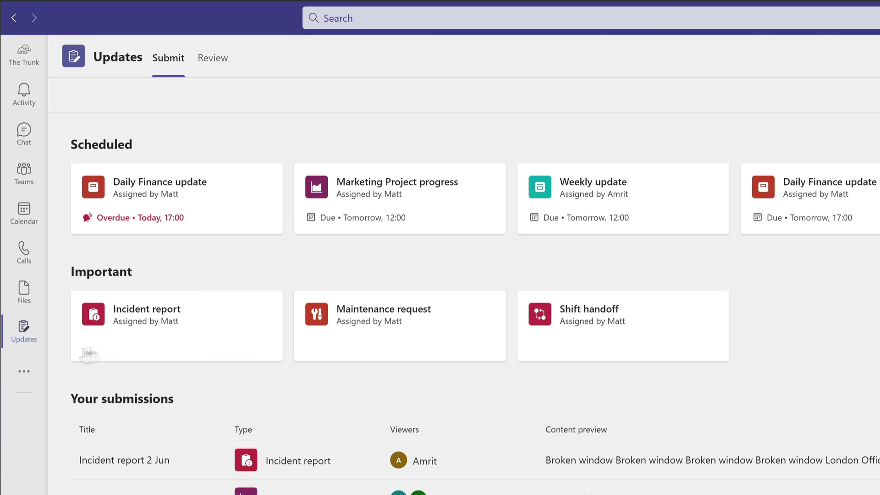
pyautogui.rightClick(38, 335)
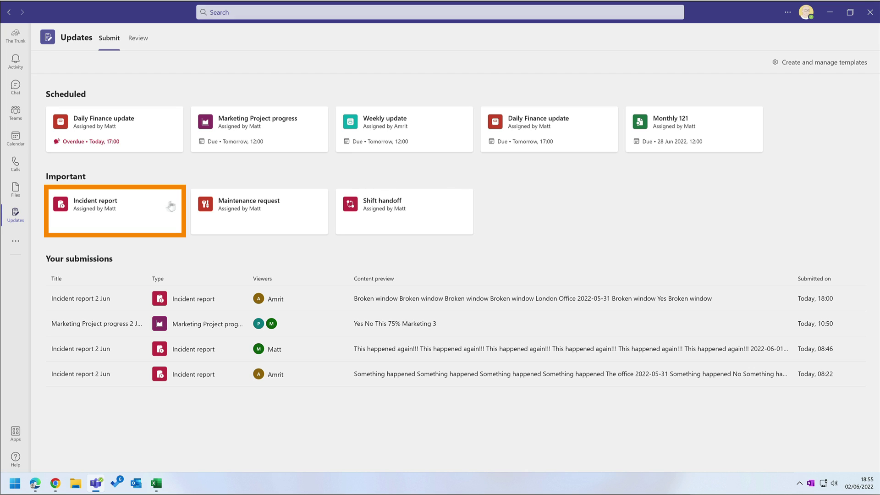
# Step: Start a new update from the Incident report template and add two colleagues as its viewers
pyautogui.click(130, 213)
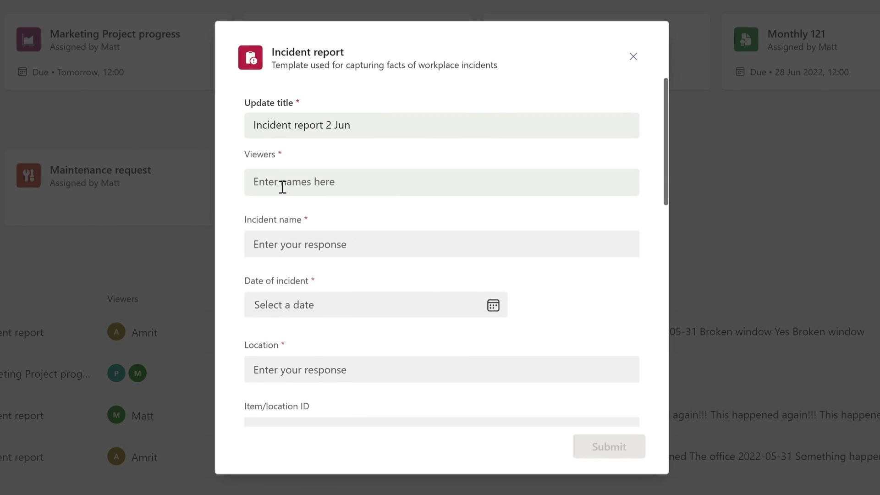
pyautogui.click(282, 187)
pyautogui.write('pol')
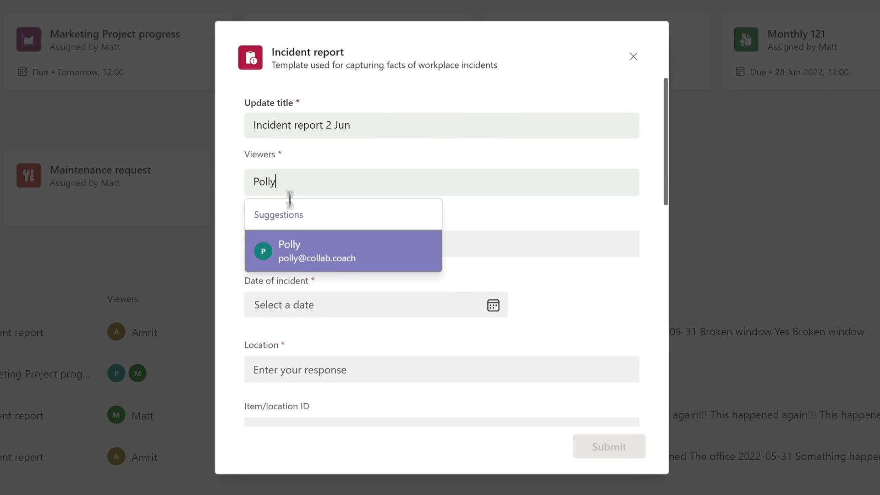
pyautogui.click(299, 255)
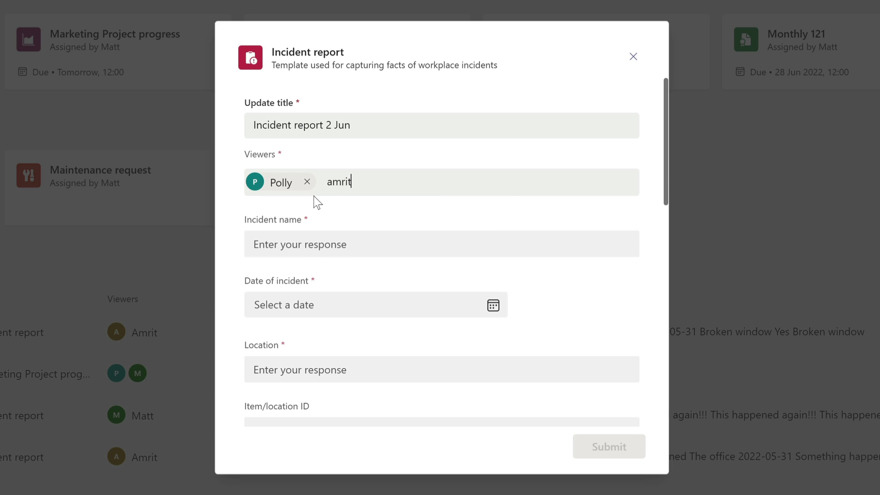
pyautogui.click(358, 252)
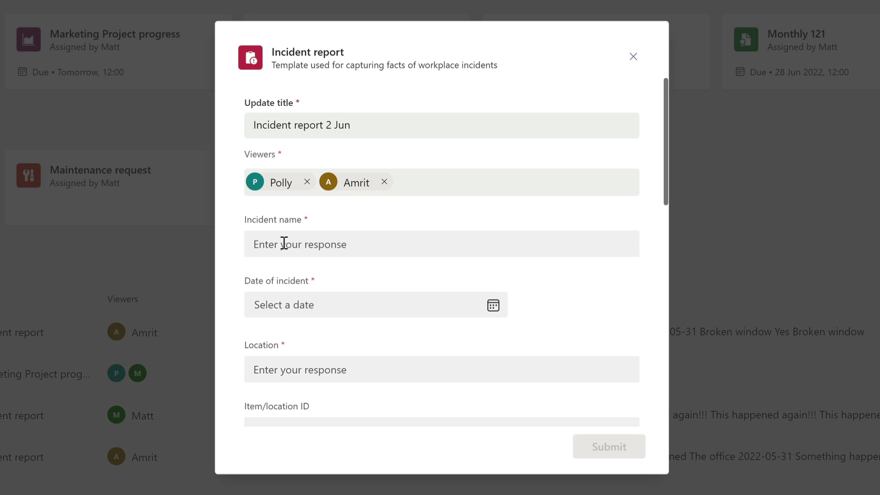
# Step: Complete "Banana skin Incident report 2 Jun" with incident name "Customer accident", date 01/06/2022 and location "London Office", and submit it
pyautogui.click(284, 243)
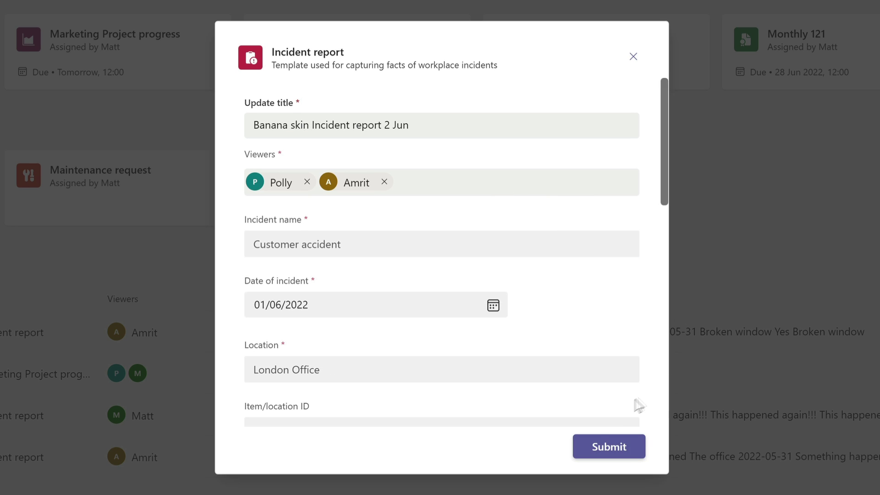
pyautogui.click(591, 451)
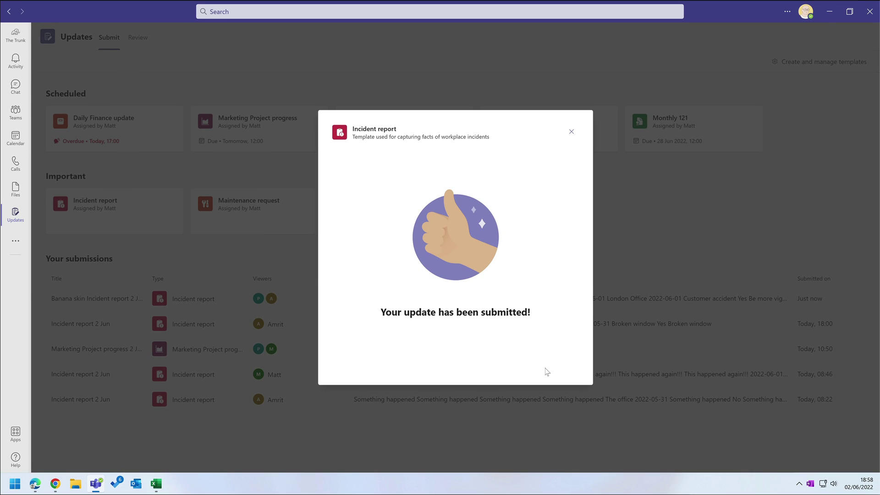
pyautogui.click(570, 132)
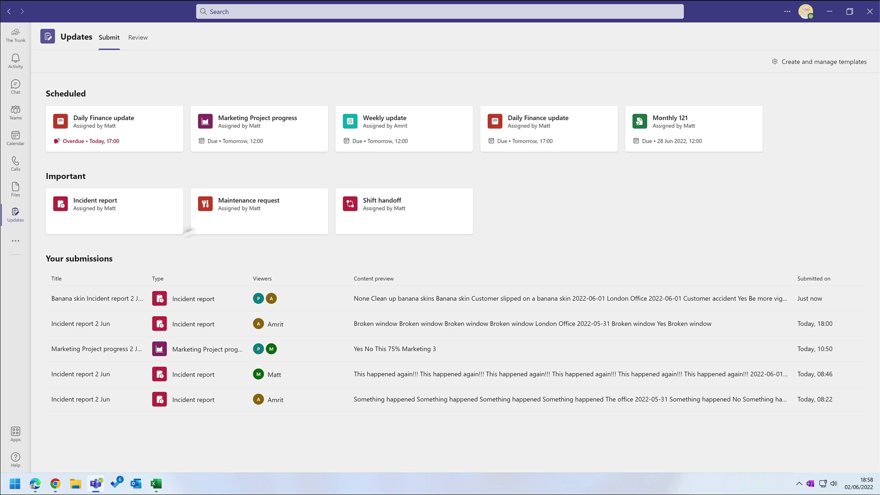
# Step: View the submitted banana skin incident report, close it, and open the scheduled Weekly update
pyautogui.click(139, 301)
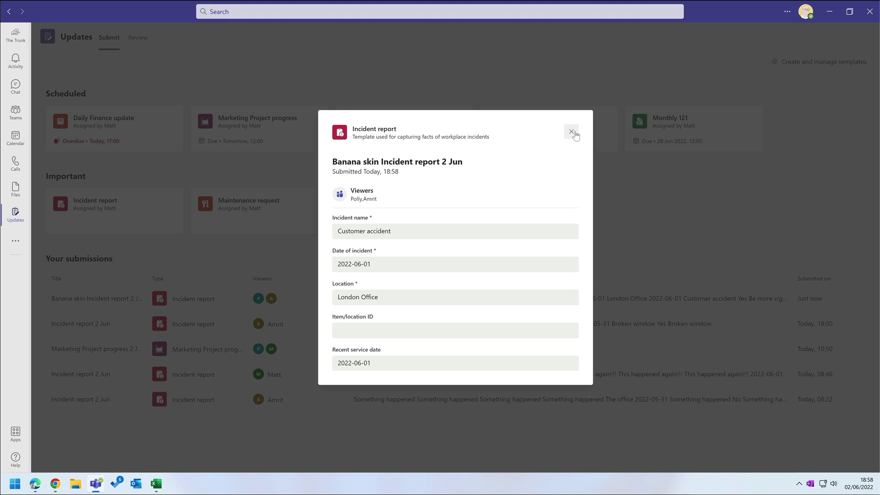
pyautogui.click(572, 132)
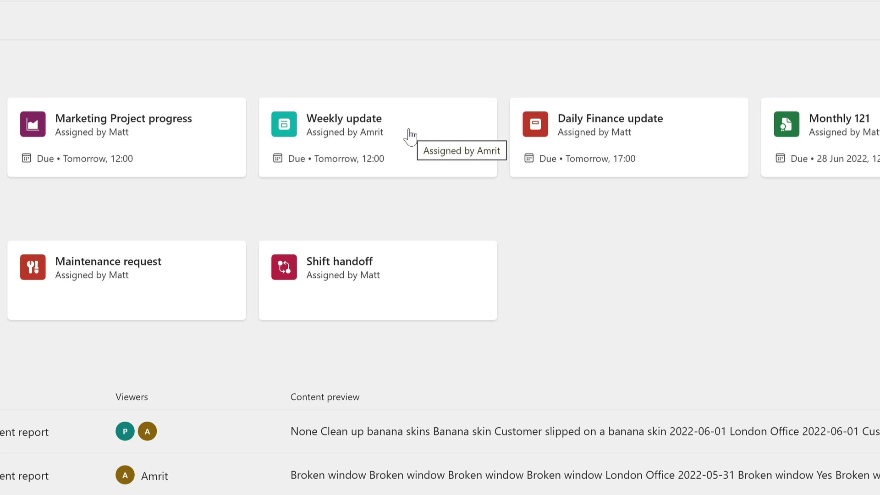
pyautogui.click(410, 136)
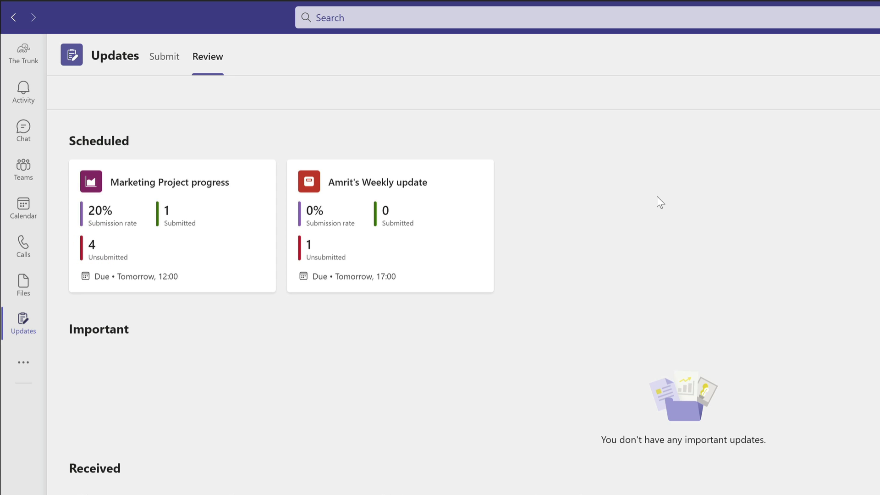
# Step: Review the Marketing Project progress submissions for 3 Jun and 2 Jun 2022, and view that update's assignment details
pyautogui.click(246, 214)
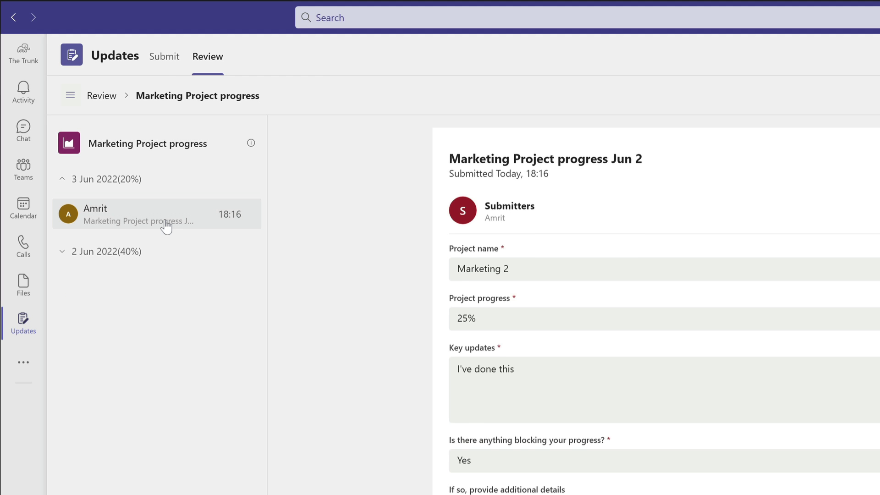
pyautogui.scroll(-5, 566, 291)
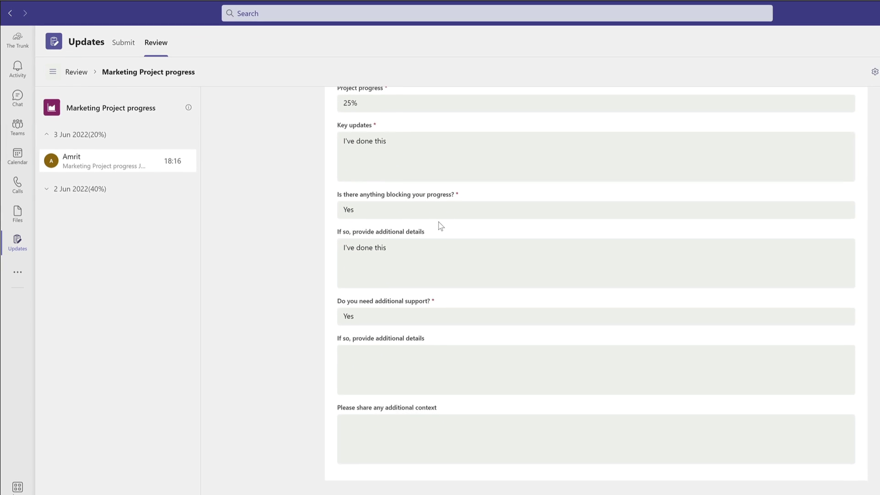
pyautogui.scroll(3, 439, 225)
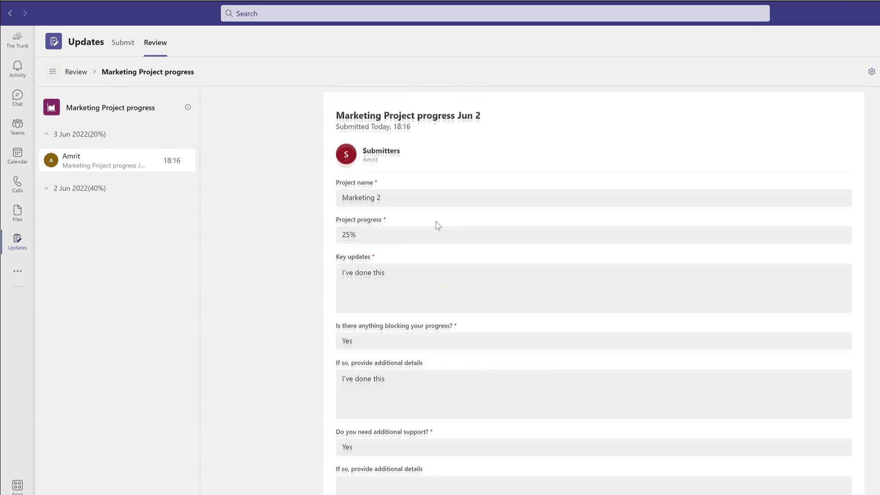
pyautogui.click(48, 193)
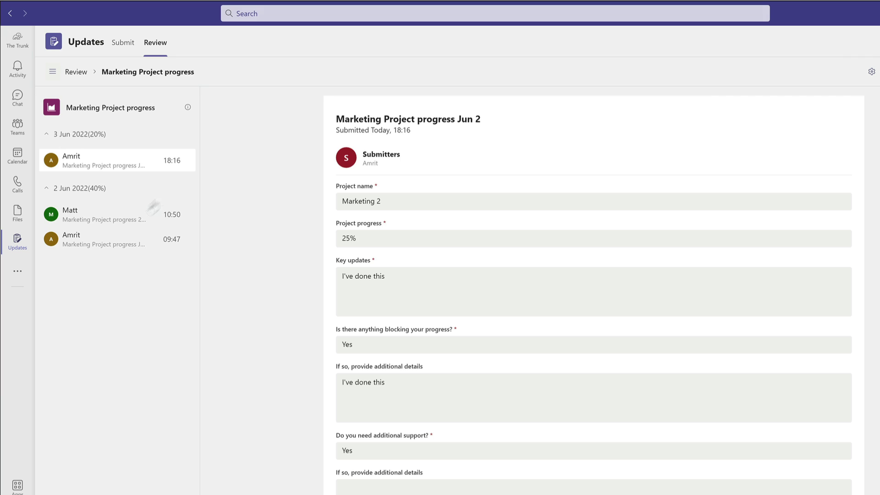
pyautogui.click(122, 217)
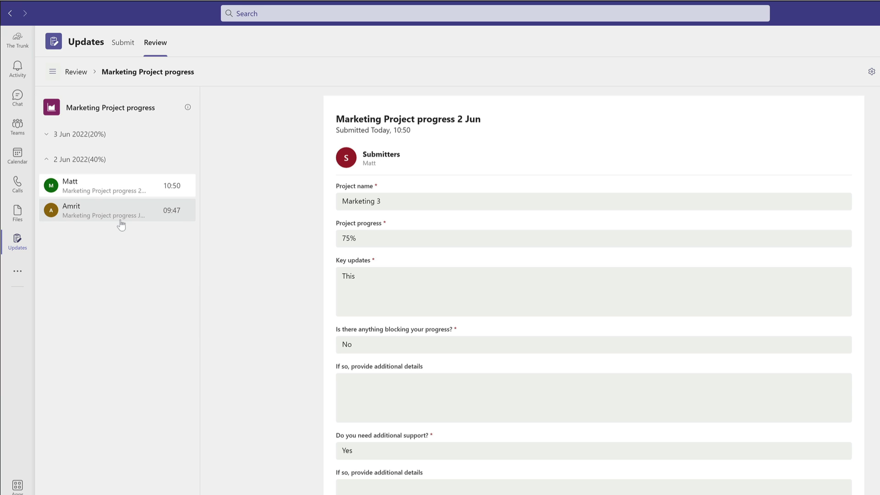
pyautogui.click(120, 110)
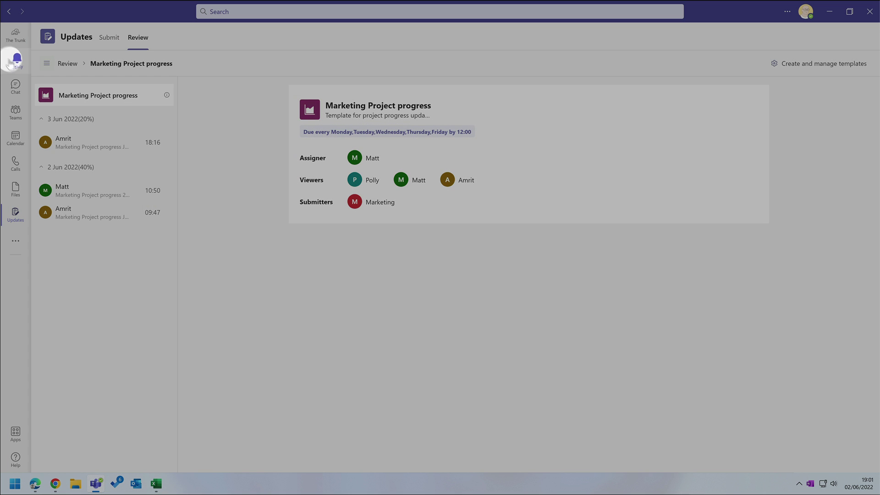
# Step: Open the "Important Update" notification from the Teams activity feed
pyautogui.click(11, 61)
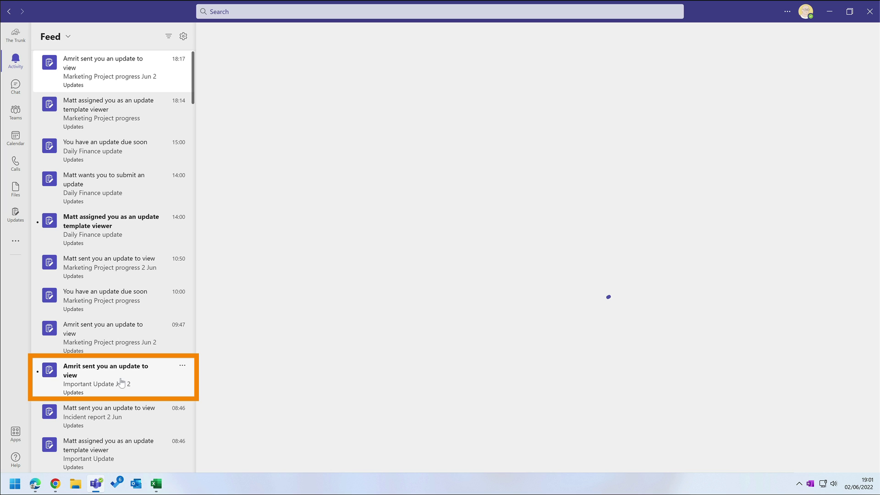
pyautogui.click(95, 384)
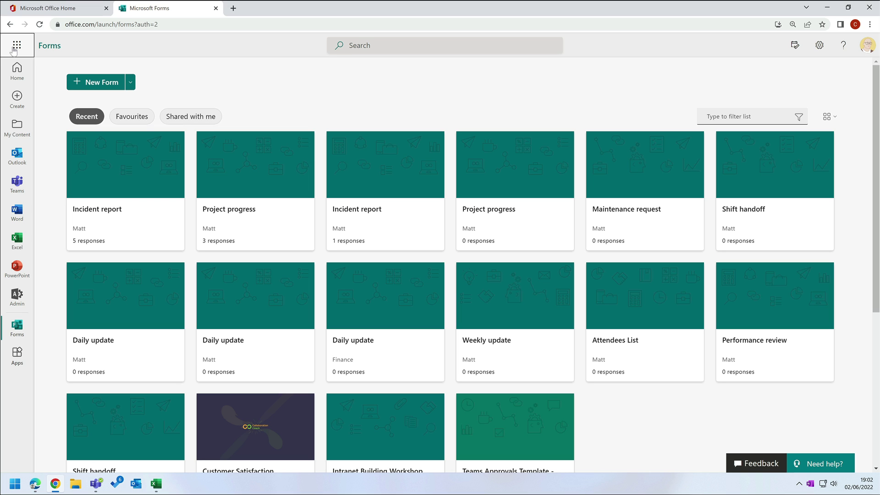
# Step: Open Microsoft Forms from the Office app launcher in the browser and close the redundant Forms and Office Home tabs
pyautogui.click(15, 48)
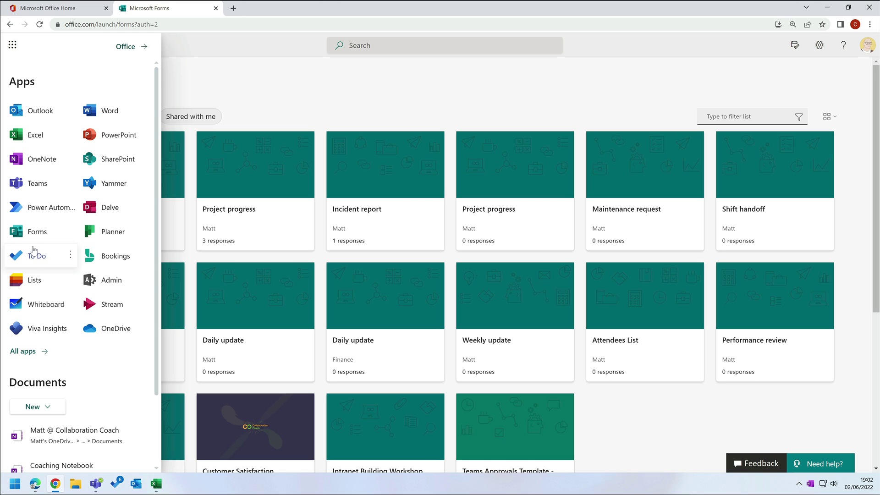
pyautogui.click(37, 231)
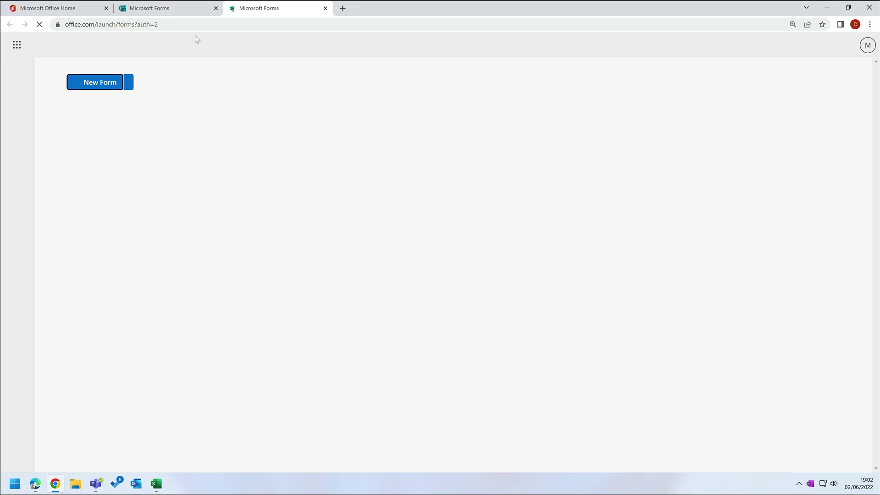
pyautogui.click(216, 8)
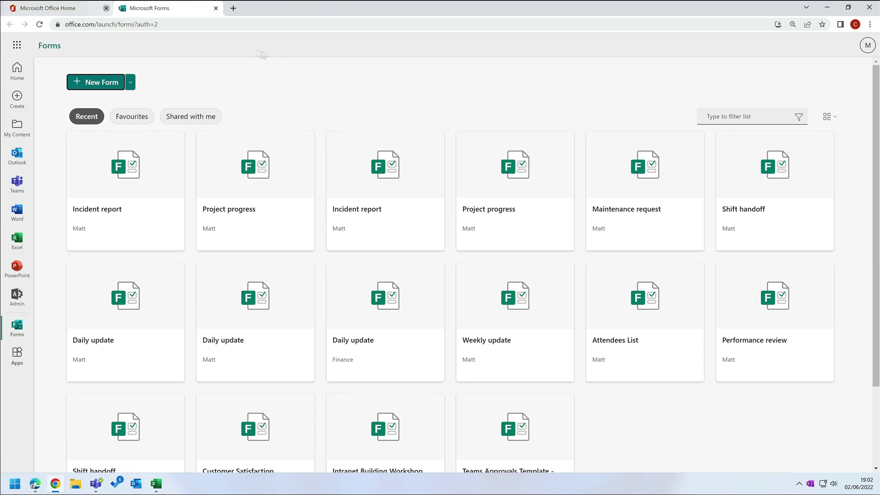
pyautogui.click(106, 8)
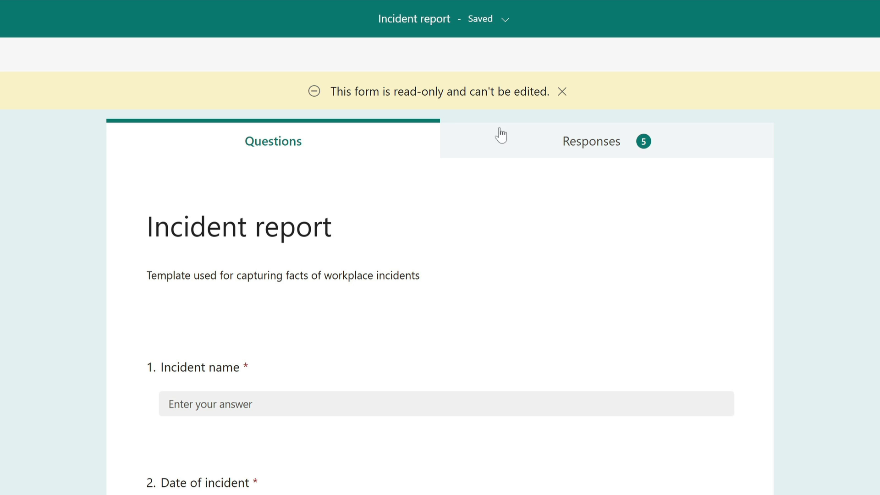
# Step: Examine the Incident report form's response summary and the individual responses to the Incident name question
pyautogui.click(582, 142)
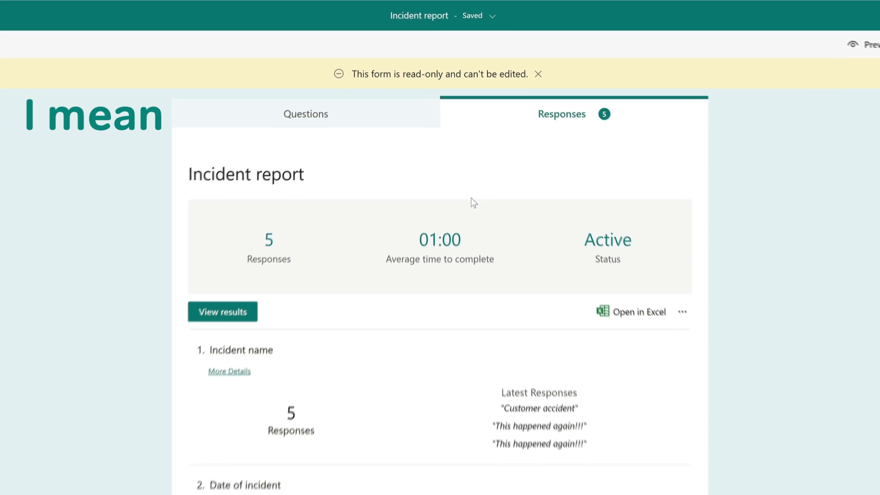
pyautogui.scroll(-5, 482, 252)
pyautogui.scroll(-9, 470, 183)
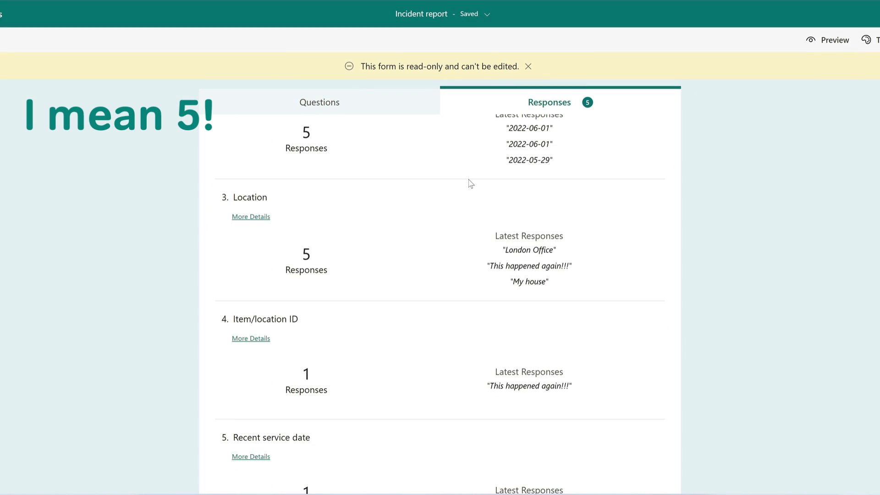
pyautogui.scroll(-3, 470, 183)
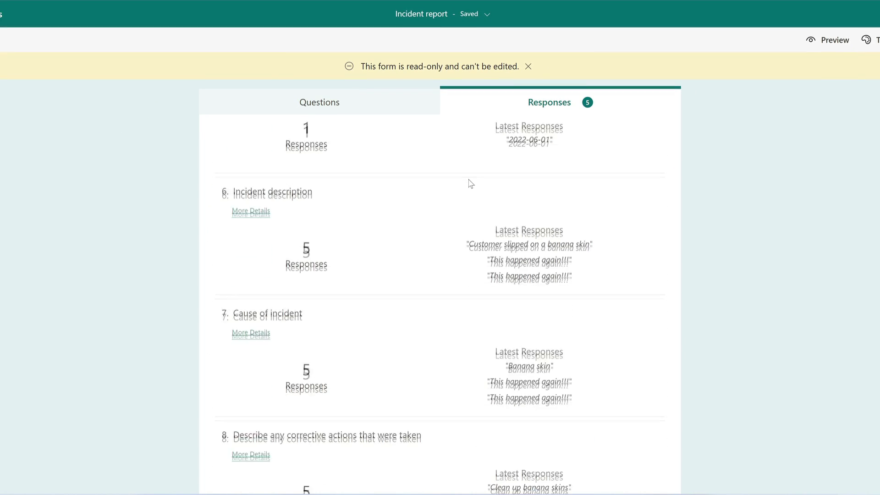
pyautogui.scroll(10, 469, 183)
pyautogui.scroll(5, 471, 184)
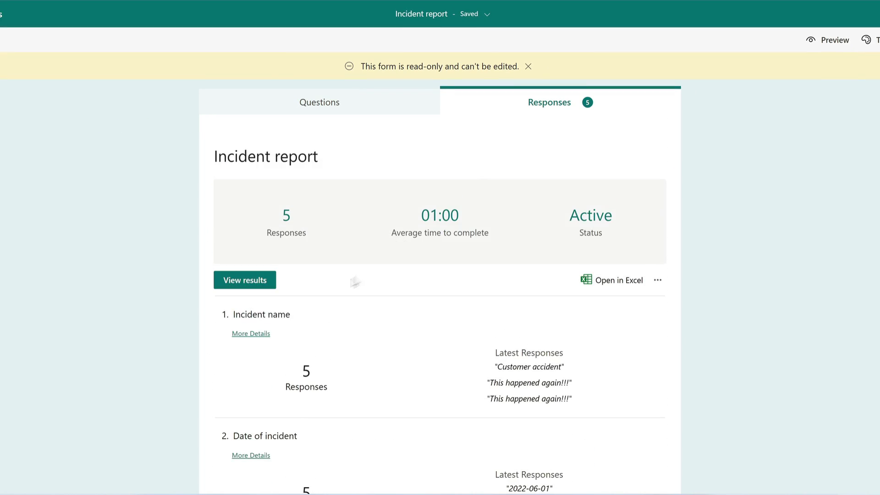
pyautogui.click(248, 338)
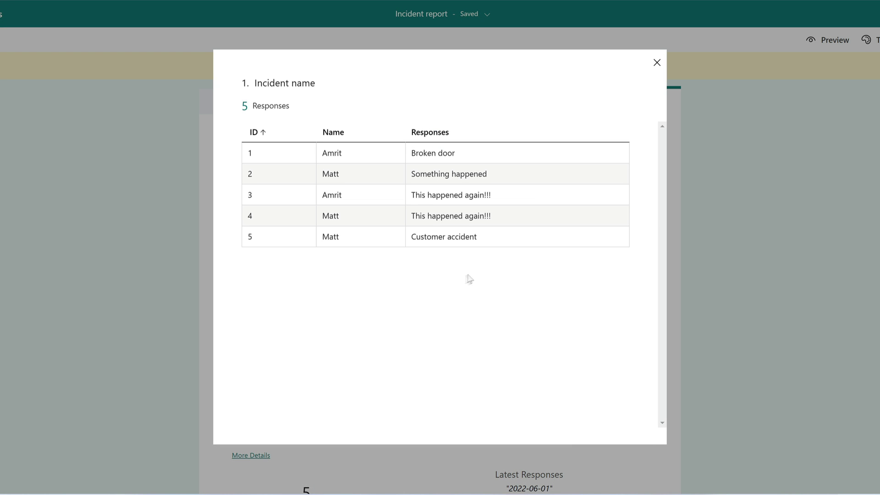
pyautogui.click(656, 63)
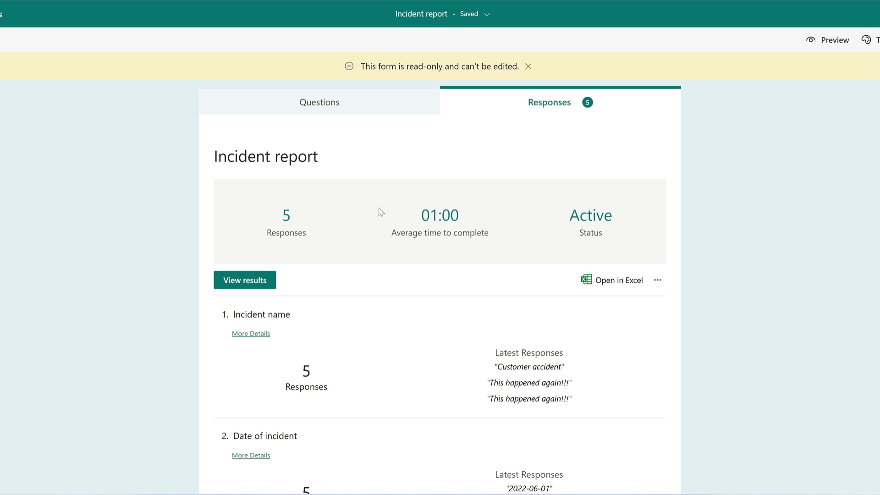
# Step: Review the Incident report form's individual results through respondent 4, check the options for that response, and return to the response summary
pyautogui.click(264, 279)
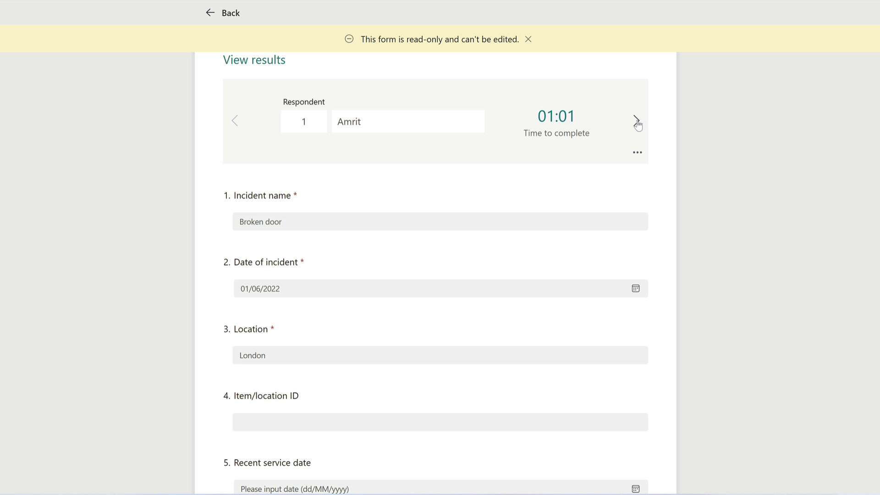
pyautogui.click(636, 121)
pyautogui.click(637, 121)
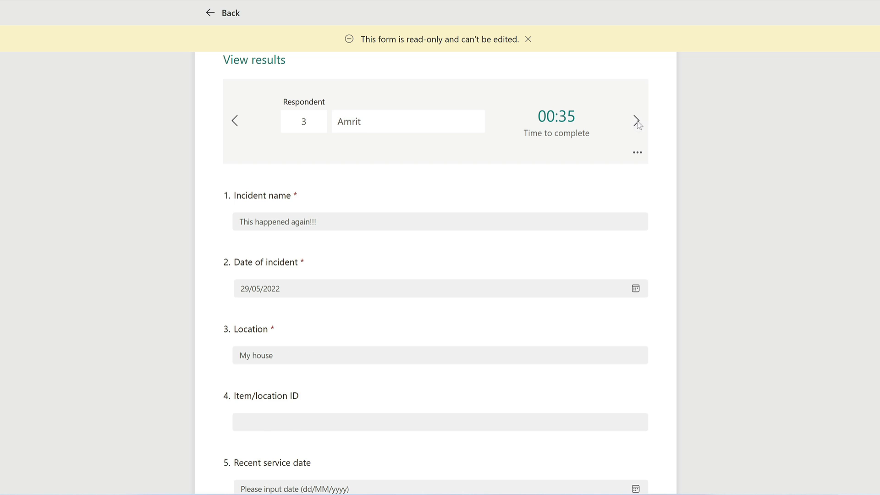
pyautogui.click(636, 121)
pyautogui.click(637, 152)
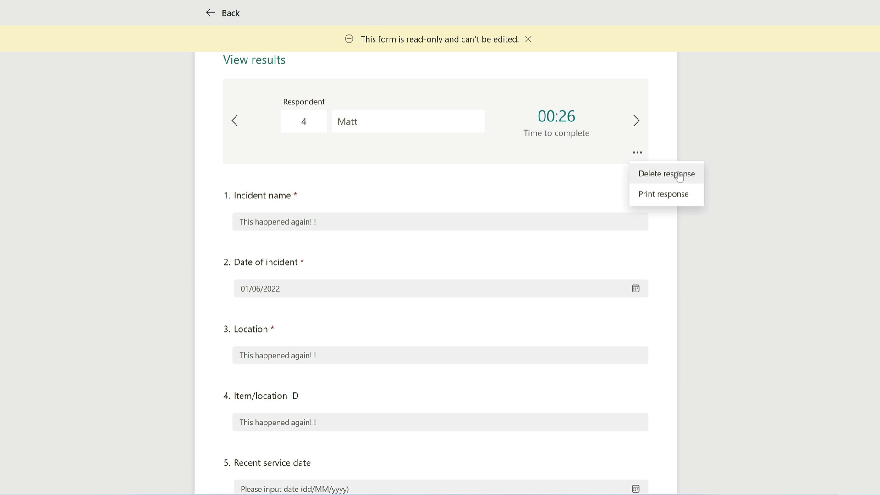
pyautogui.click(670, 125)
pyautogui.click(228, 13)
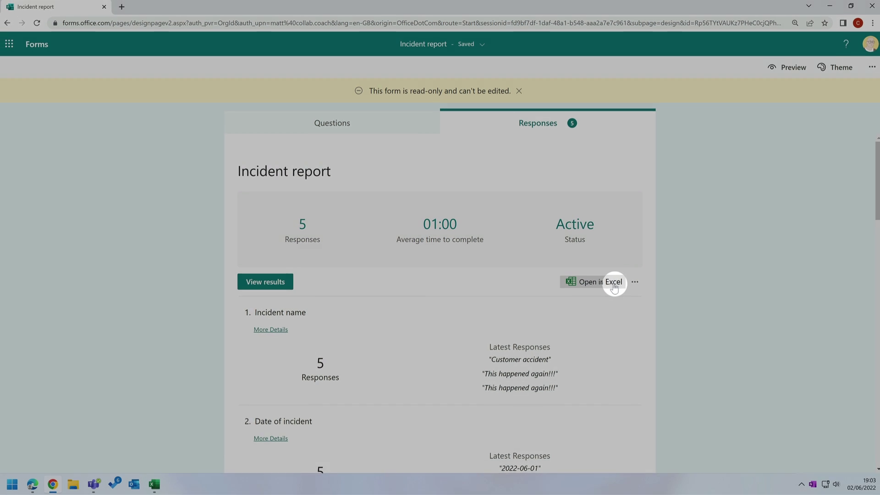
# Step: Export the Incident report responses to Excel and open the downloaded workbook Incident report(1-5).xlsx
pyautogui.click(614, 281)
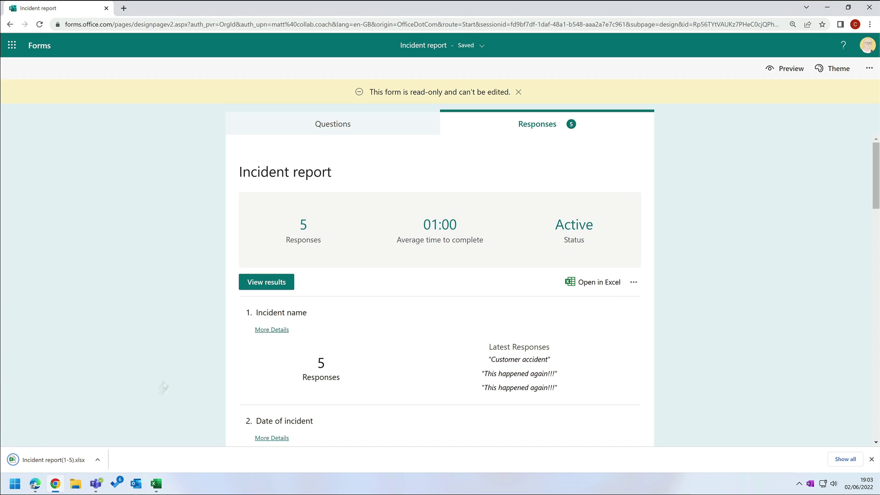
pyautogui.click(65, 460)
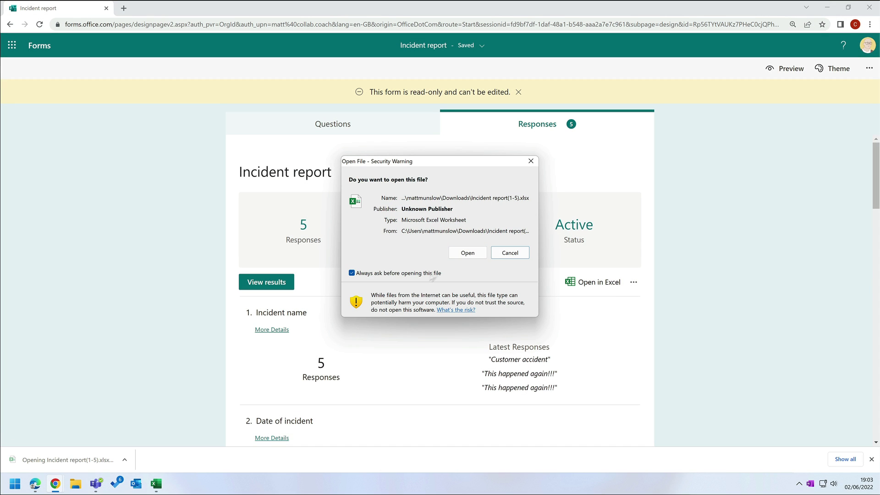
pyautogui.click(467, 253)
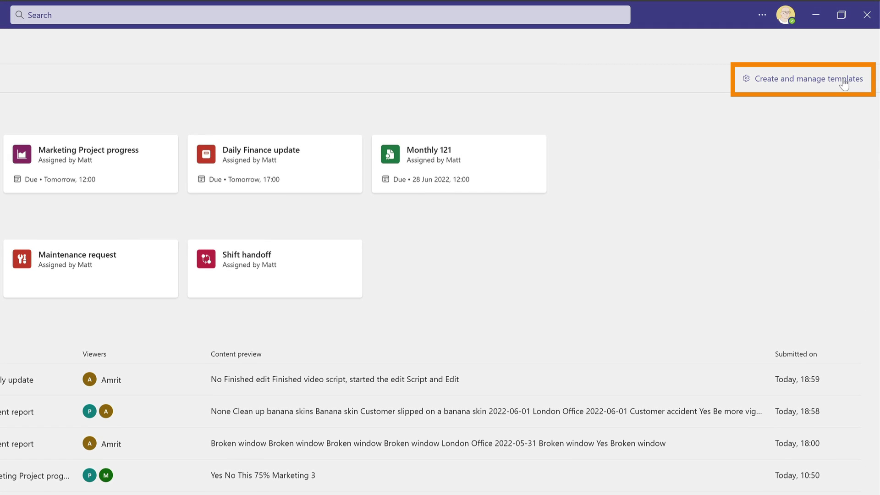
# Step: In the Teams Updates app, open the Marketing Project progress template for editing and go to its form design
pyautogui.click(844, 84)
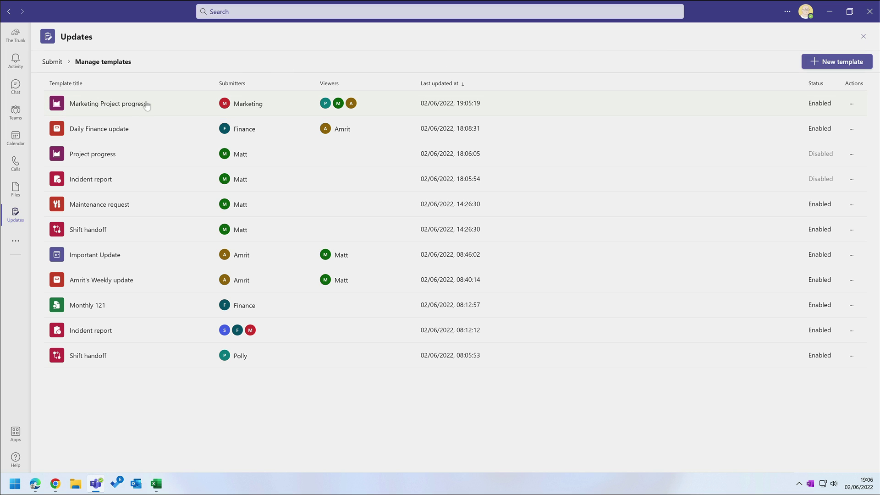
pyautogui.click(161, 107)
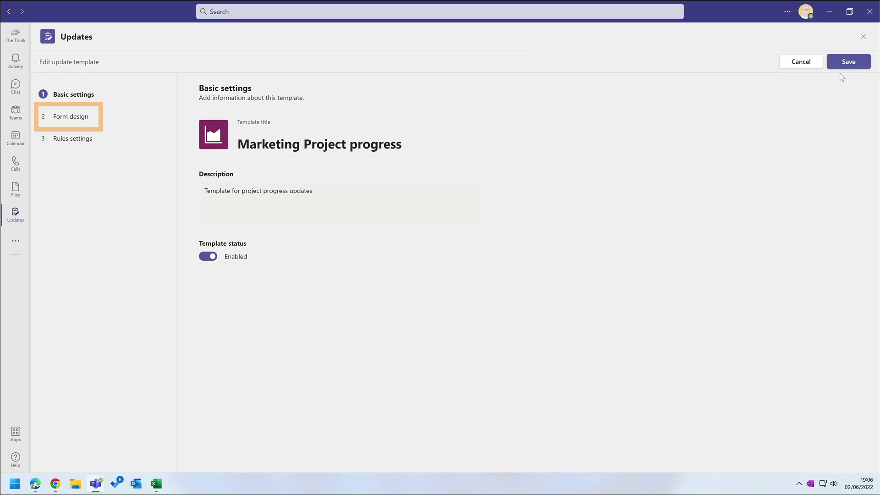
pyautogui.click(80, 122)
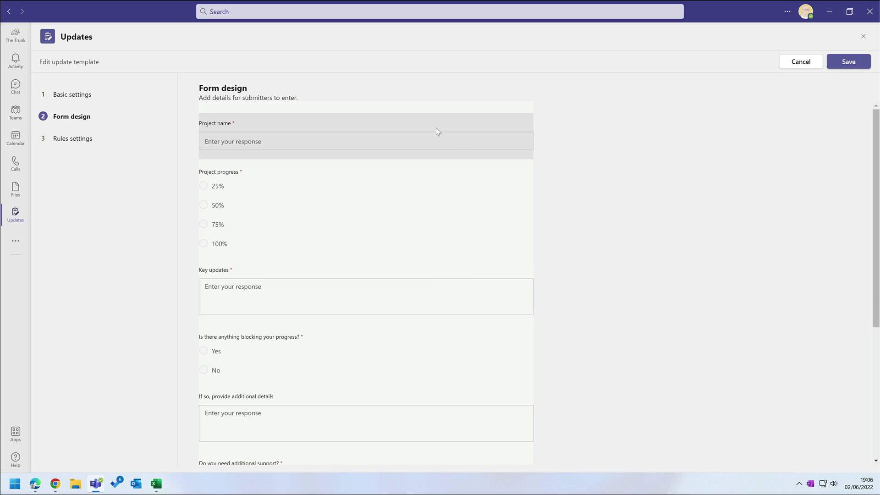
# Step: Change the first answer option of the Project progress question to 30%
pyautogui.click(435, 128)
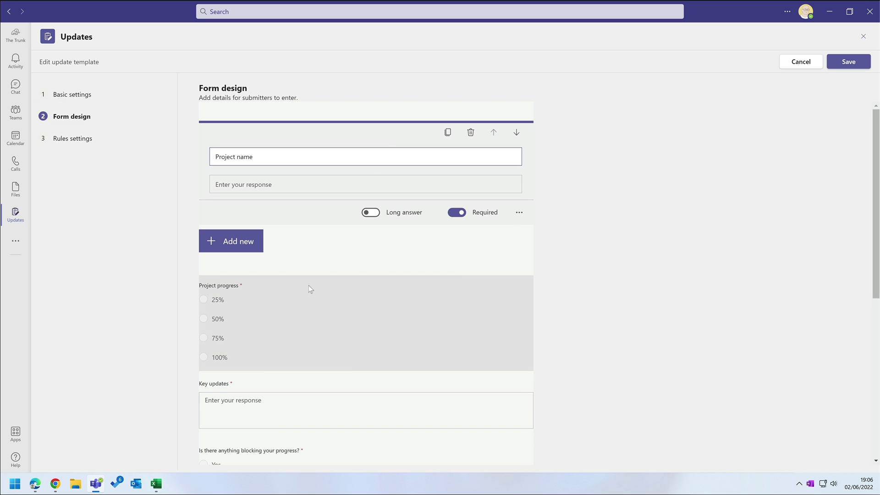
pyautogui.click(309, 289)
pyautogui.click(252, 234)
pyautogui.write('30%')
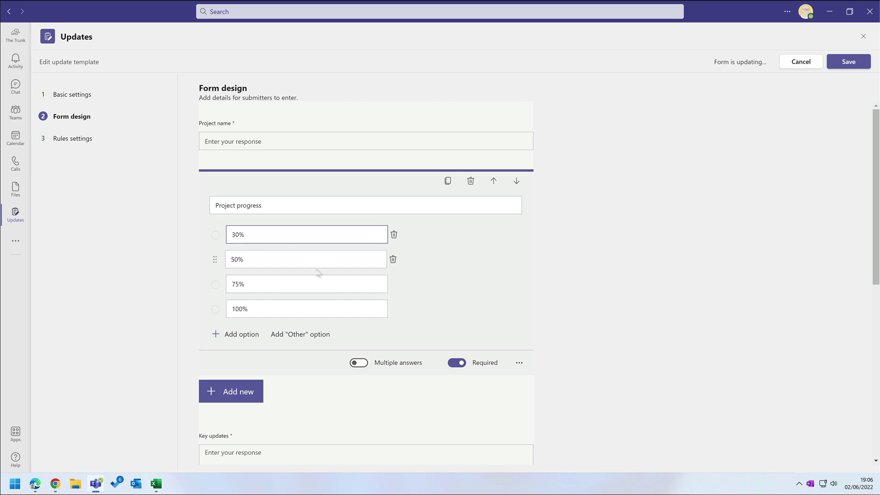
pyautogui.click(621, 310)
# Step: Delete the "If so, provide additional details" question below the blocking-progress question, and view the question types available to add
pyautogui.scroll(-2, 563, 304)
pyautogui.click(428, 322)
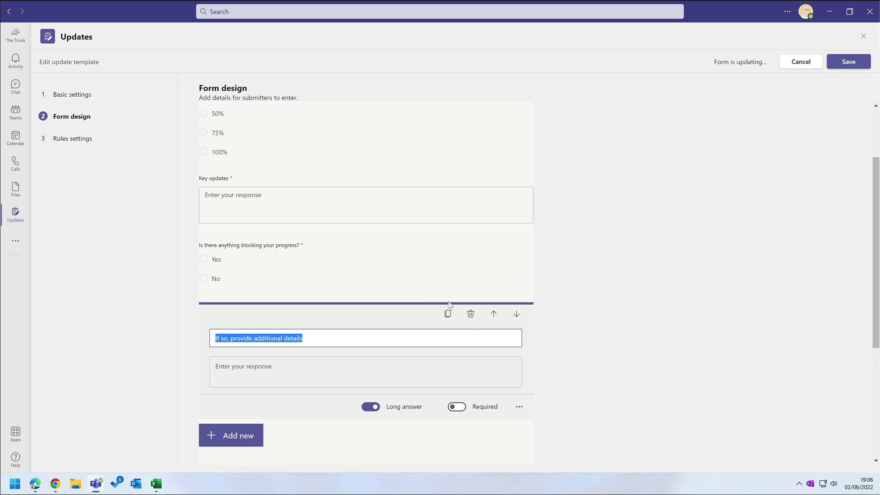
pyautogui.click(471, 315)
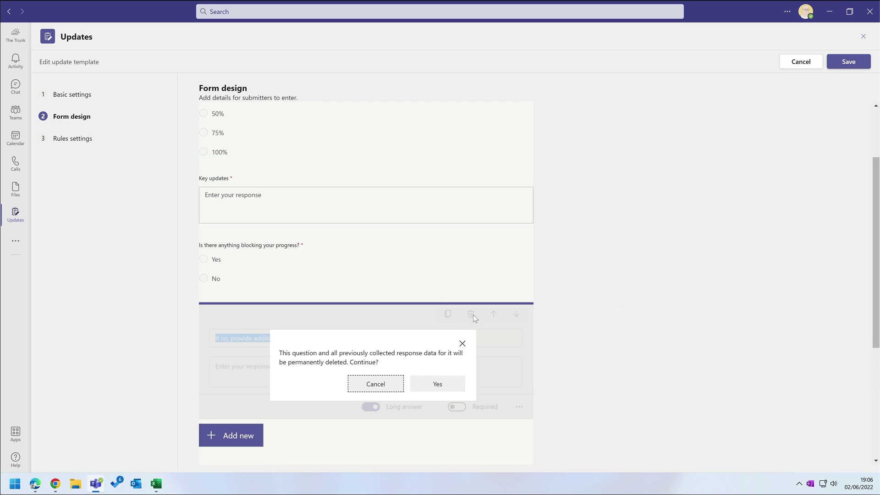
pyautogui.click(424, 383)
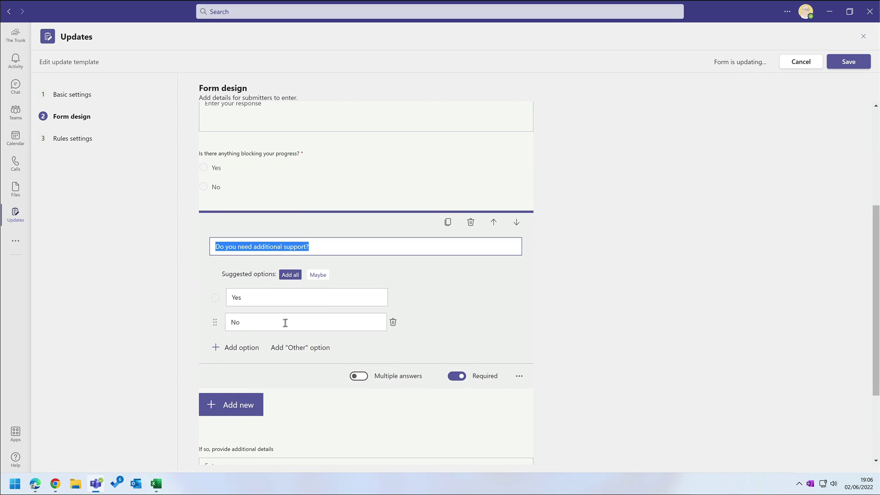
pyautogui.click(240, 404)
pyautogui.scroll(-2, 257, 341)
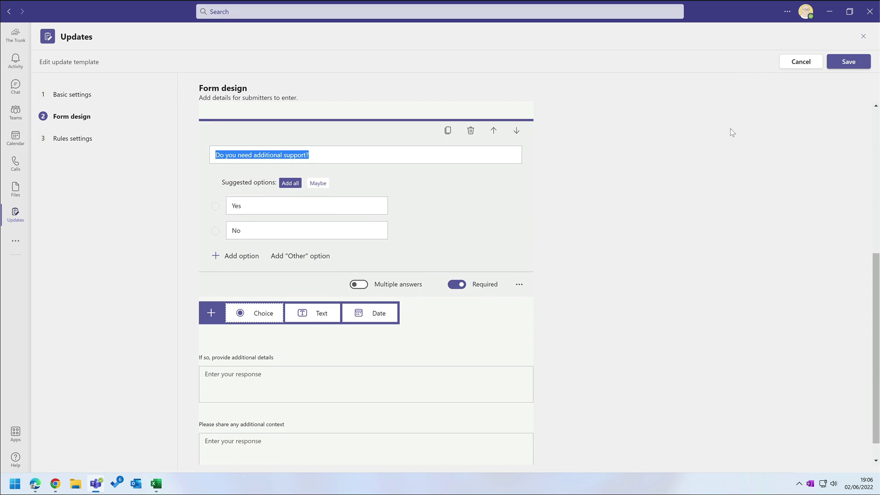
# Step: Check the repeat and due-day options in the template's rules settings, and save the edited template
pyautogui.click(77, 141)
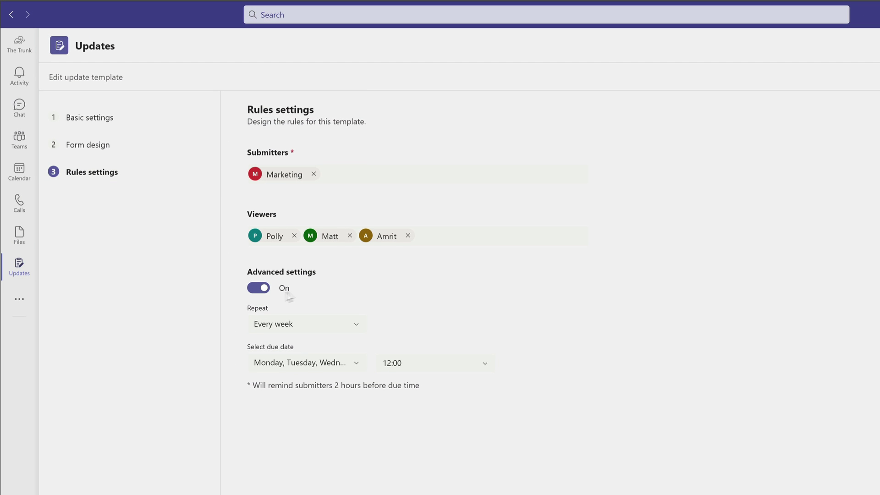
pyautogui.click(308, 326)
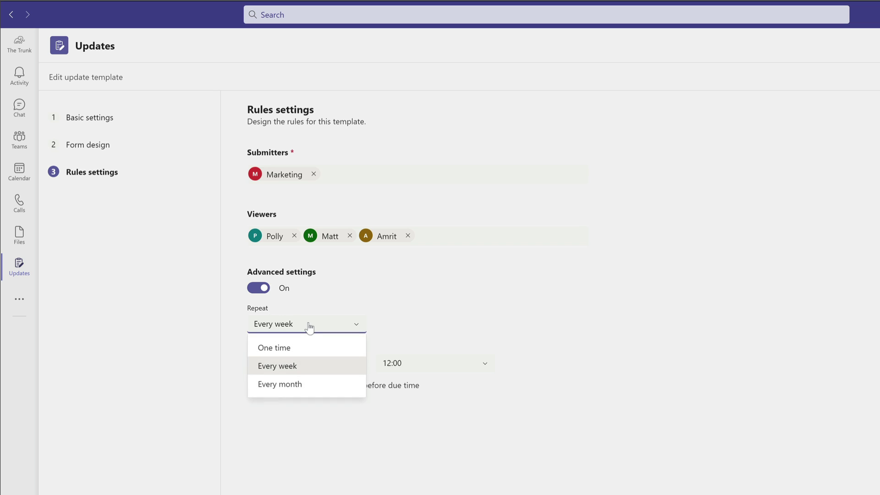
pyautogui.click(422, 304)
pyautogui.click(339, 364)
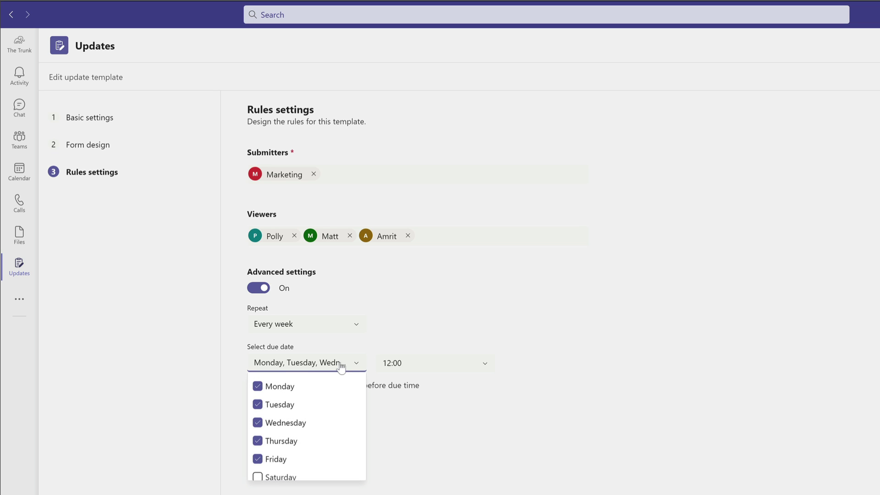
pyautogui.click(562, 286)
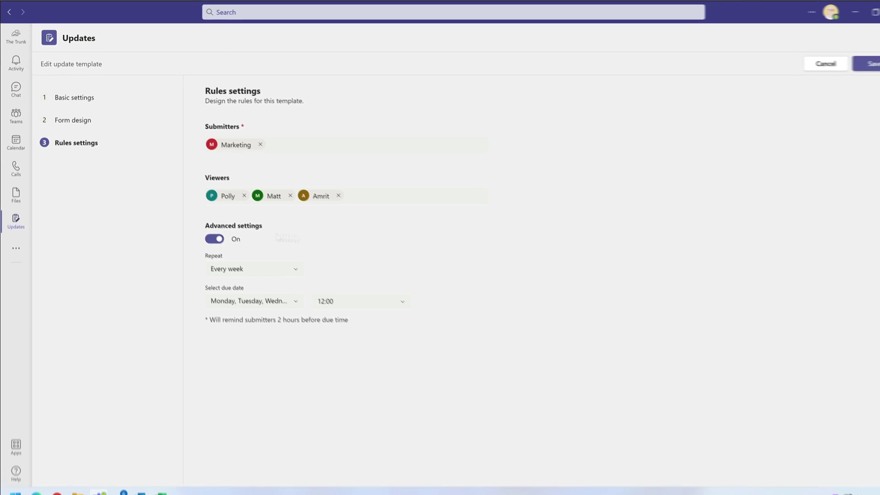
pyautogui.click(830, 65)
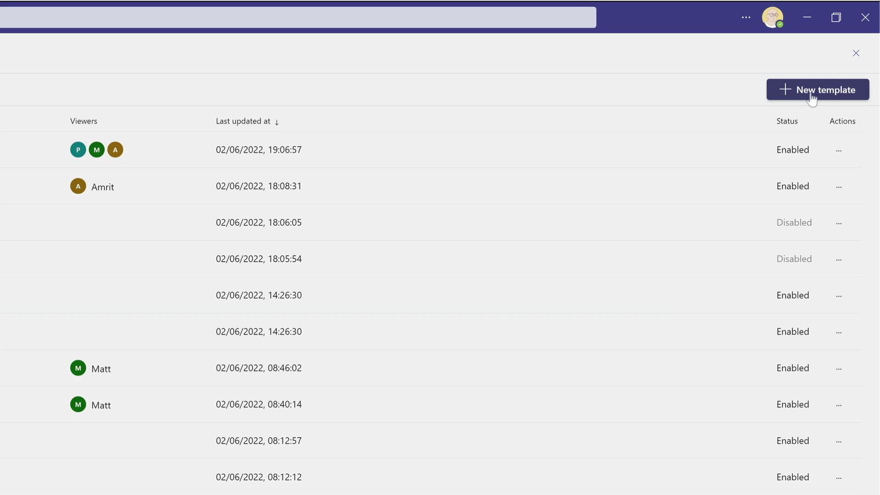
# Step: Start a new update template based on the predefined Daily update template
pyautogui.click(816, 91)
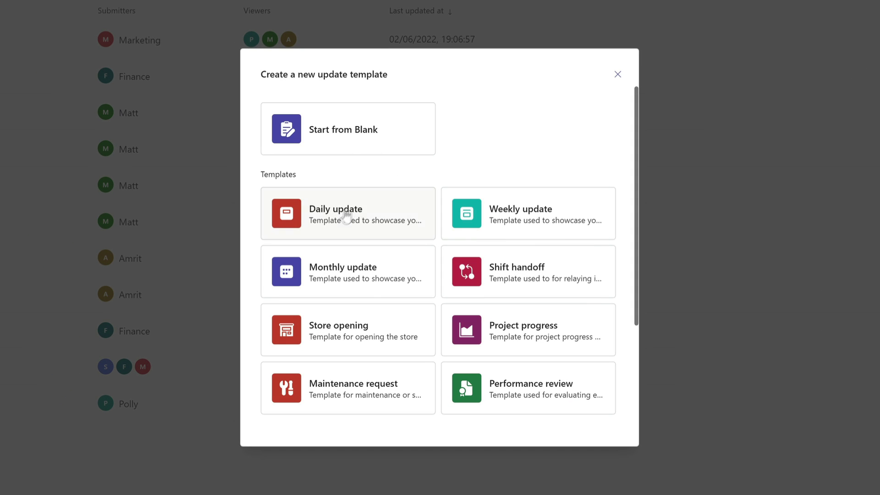
pyautogui.click(387, 224)
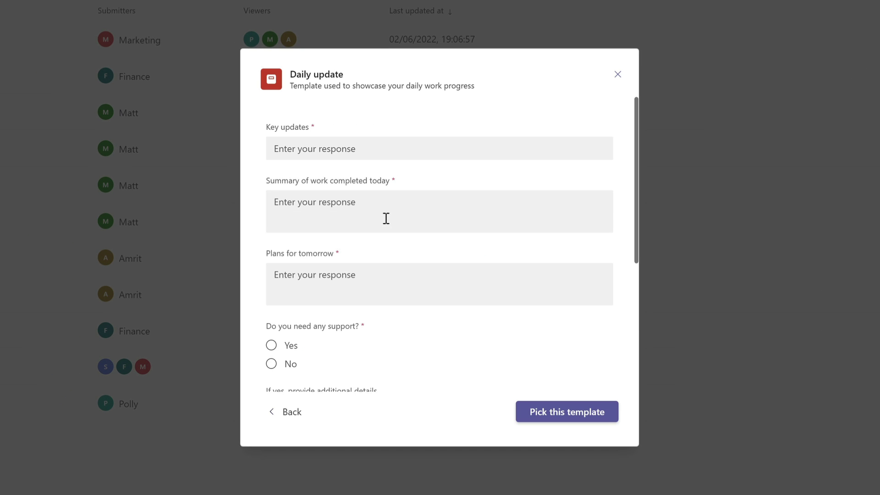
pyautogui.click(572, 412)
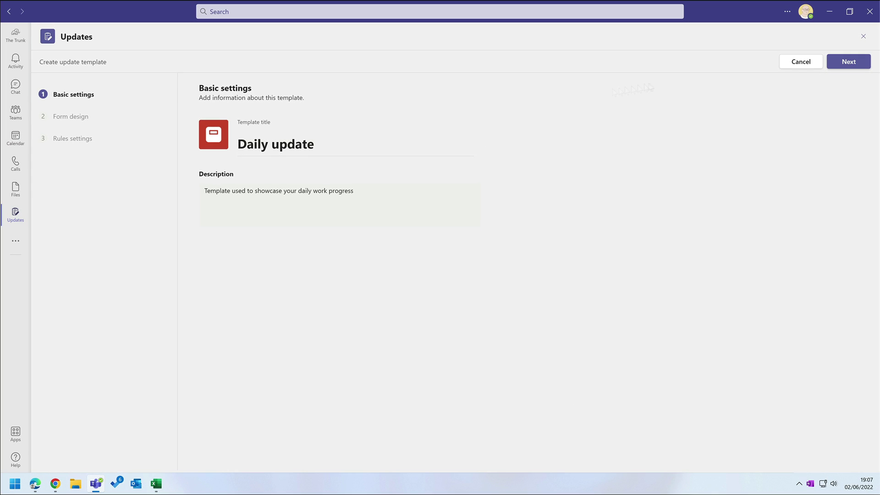
# Step: Keep the Daily update basic settings and delete the "Summary of work completed today" question from the form design
pyautogui.click(848, 62)
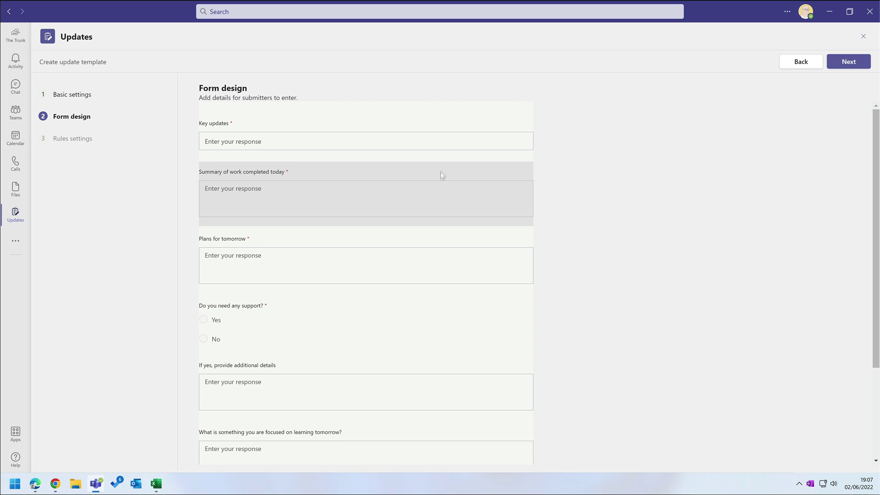
pyautogui.click(481, 170)
pyautogui.click(470, 182)
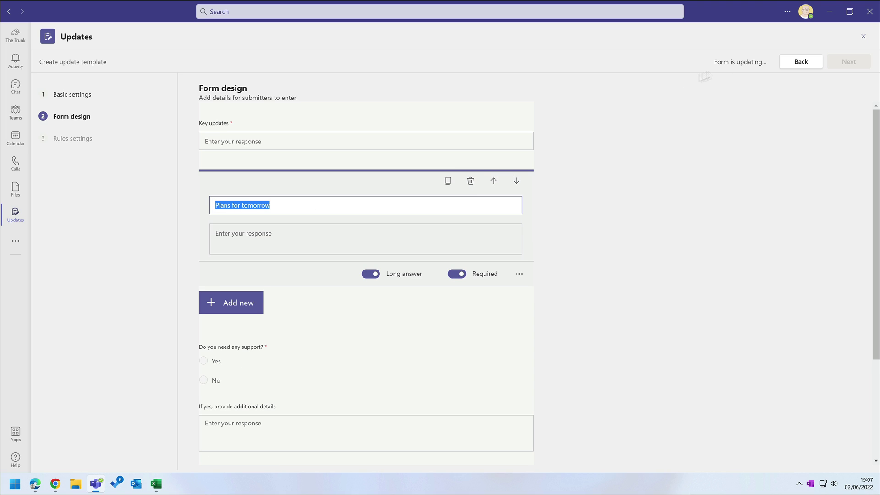
# Step: In the rules settings, assign Marketing as the submitters and add two colleagues as viewers
pyautogui.click(853, 67)
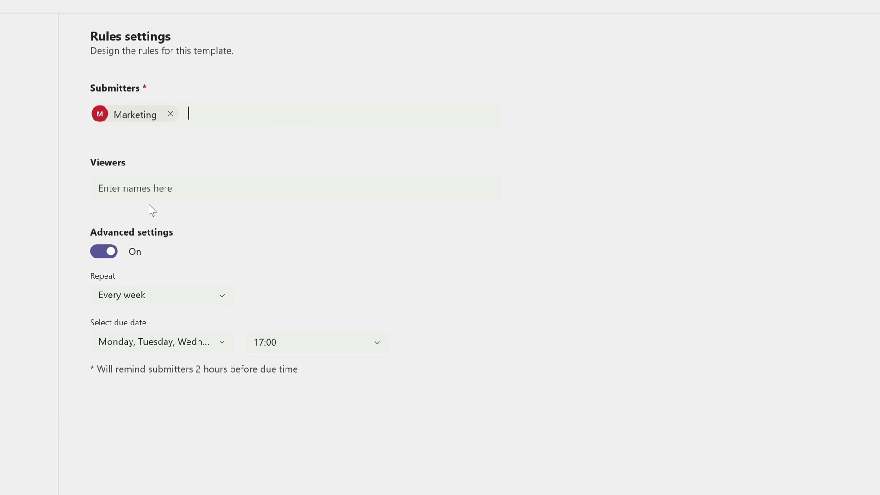
pyautogui.write('matt')
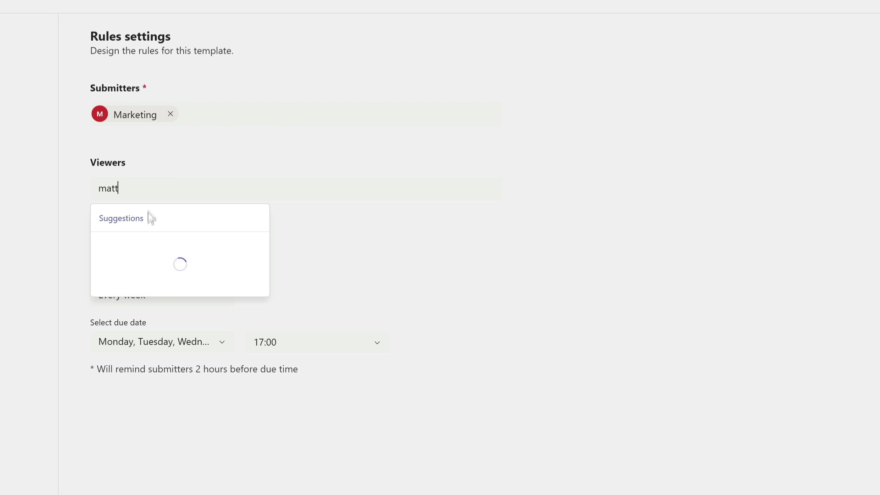
pyautogui.click(151, 248)
pyautogui.write('polly')
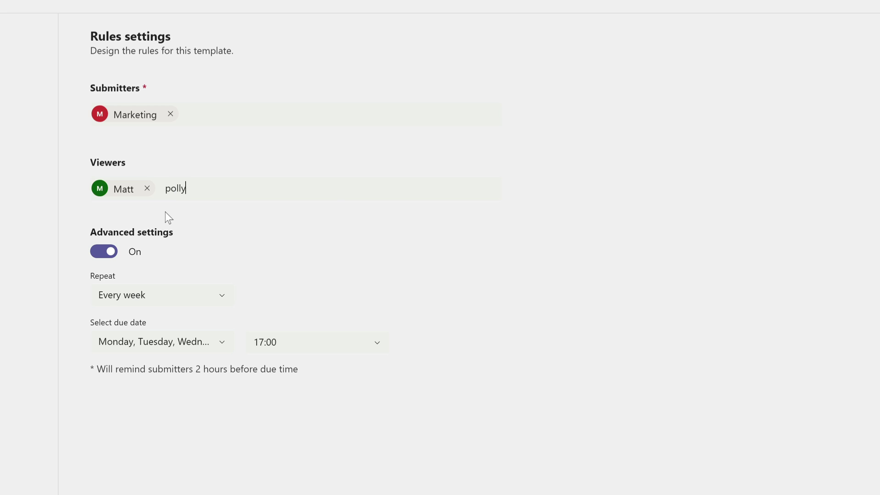
pyautogui.click(269, 254)
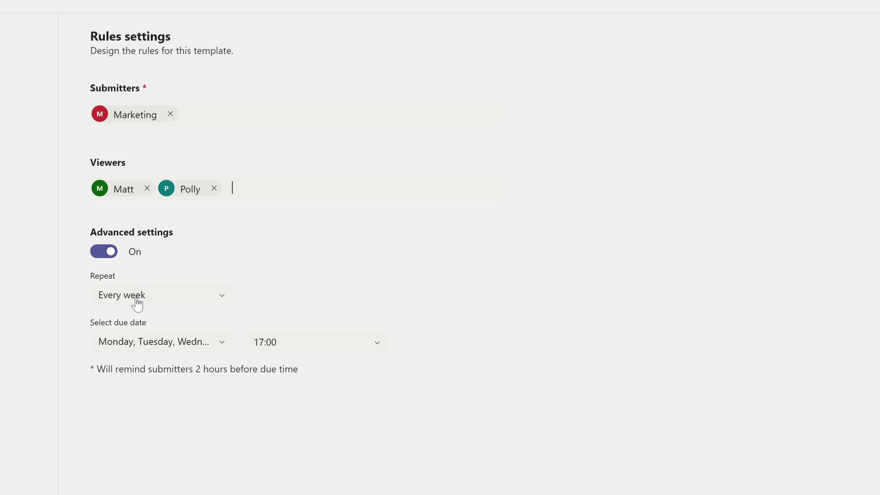
# Step: Remove Friday from the weekly due days and publish the Daily update template
pyautogui.click(135, 350)
pyautogui.click(104, 455)
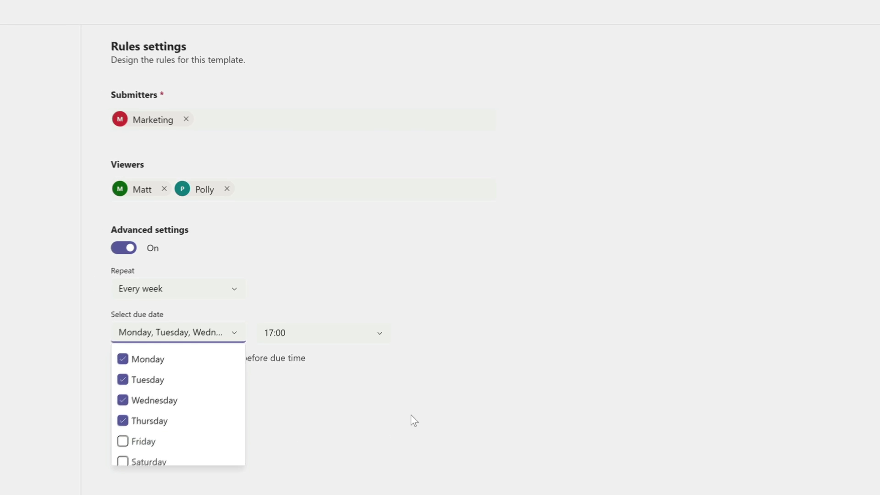
pyautogui.click(411, 414)
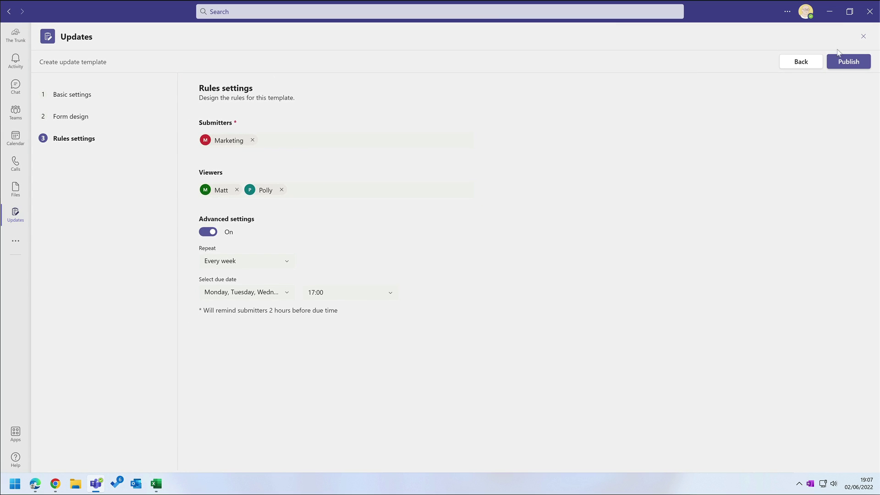
pyautogui.click(847, 61)
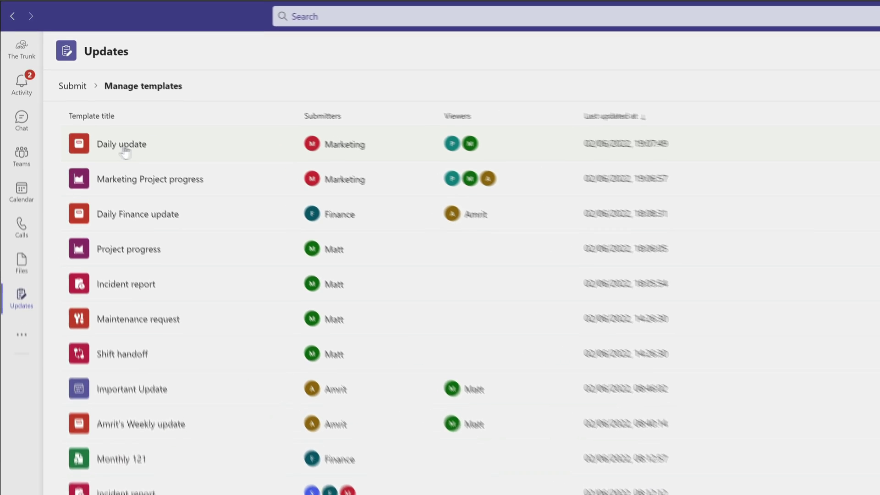
# Step: Open the team channel's conversation and view today's message asking for the progress report
pyautogui.click(14, 177)
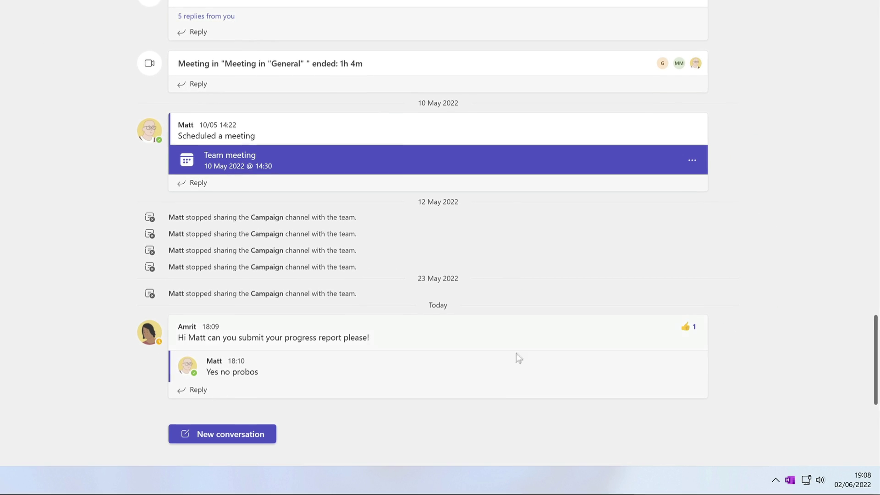
pyautogui.moveTo(517, 359)
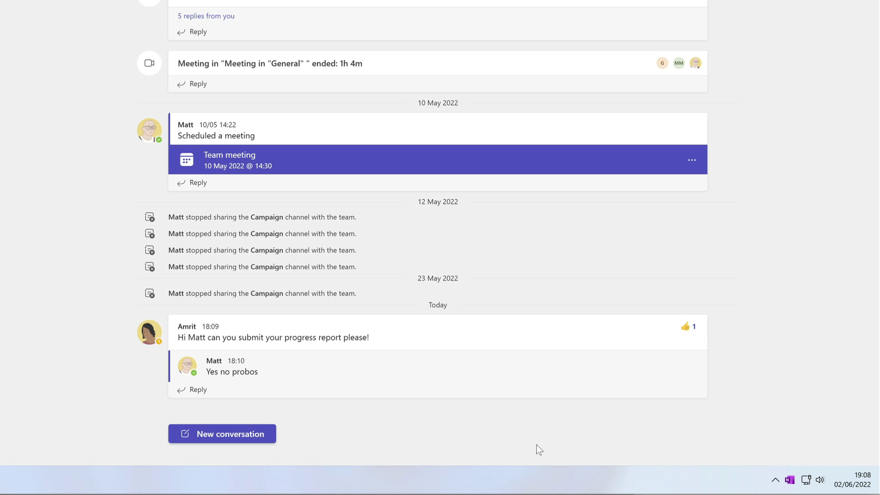
# Step: In a reply to today's progress report request, open the Updates app and start the Marketing Project progress update
pyautogui.click(192, 393)
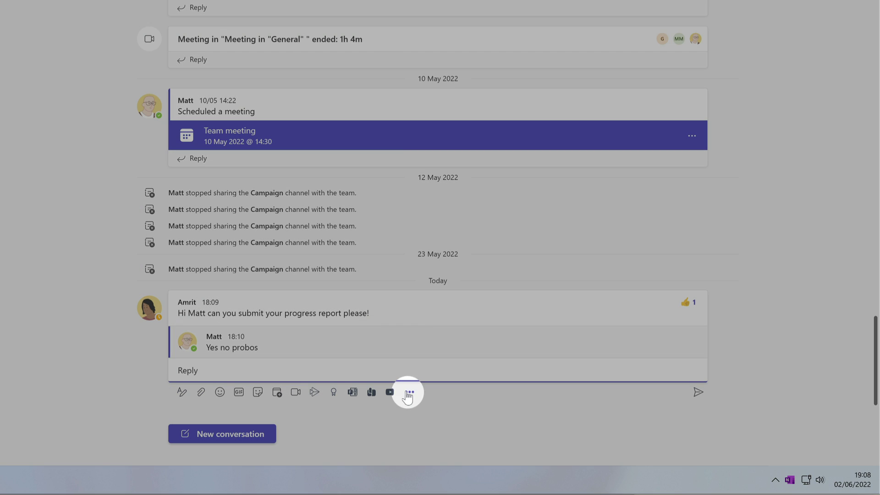
pyautogui.click(408, 392)
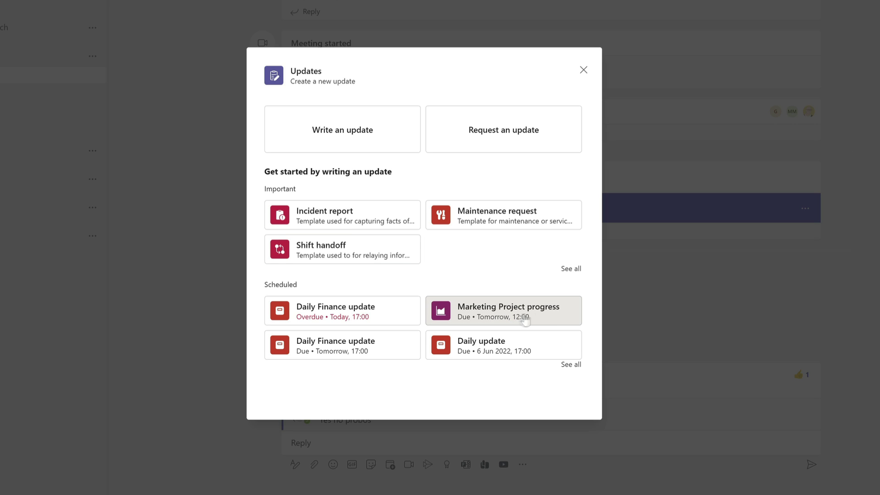
pyautogui.click(547, 313)
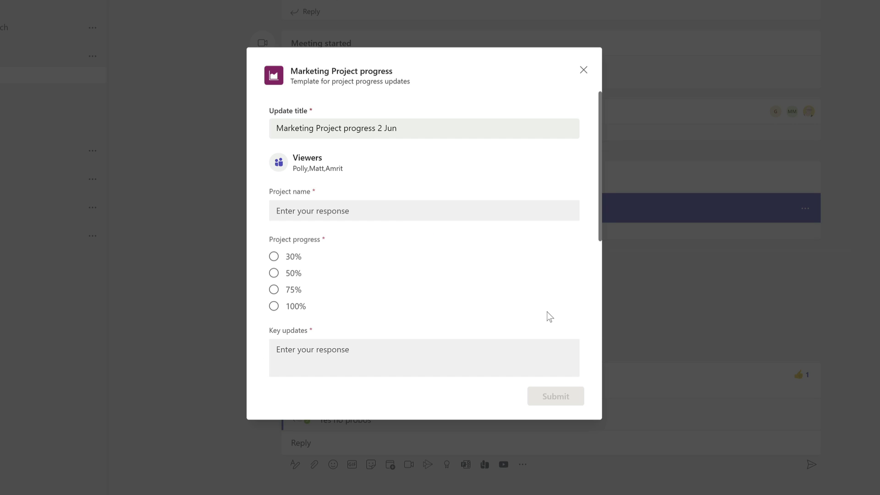
# Step: Fill in the update with project name "Marketing Video Campaign", progress 30% and key update "Video complete", and submit it
pyautogui.click(273, 256)
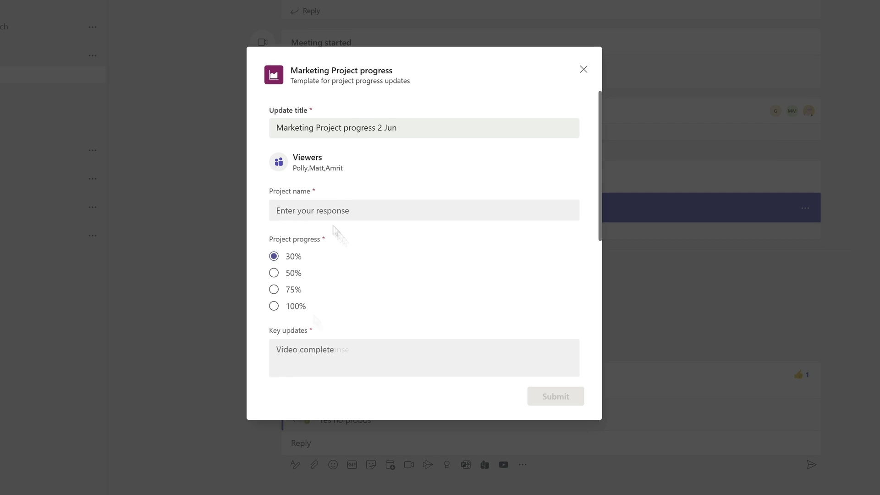
pyautogui.click(312, 210)
pyautogui.write('Marketing Video Campaign')
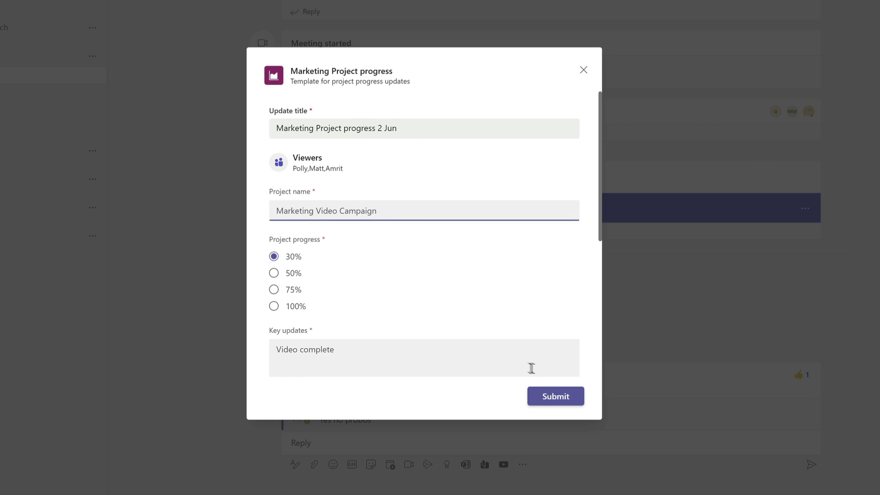
pyautogui.click(556, 396)
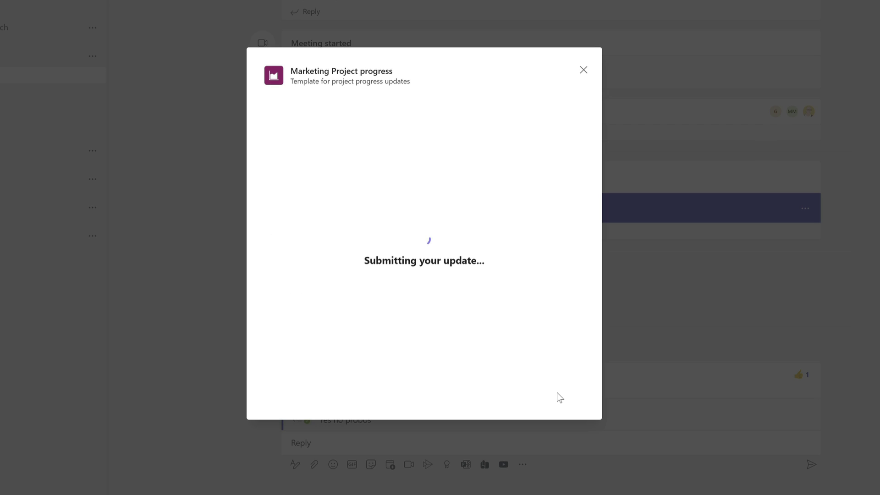